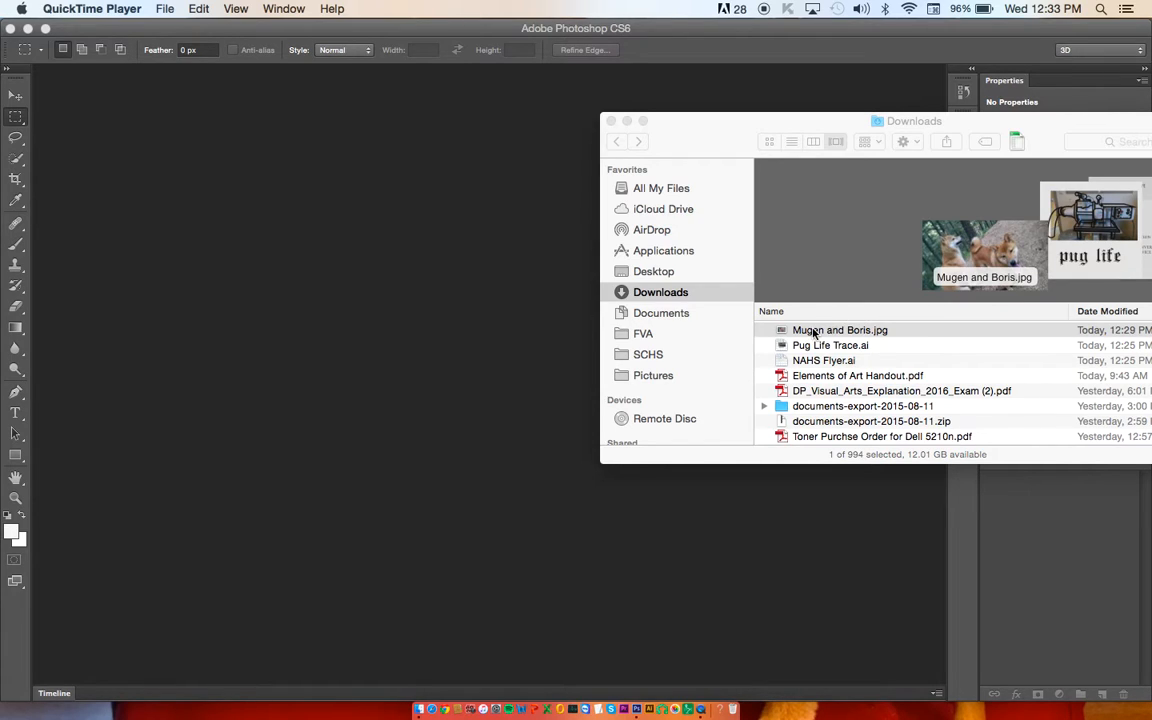
# Step: Open Mugen and Boris.jpg from the Downloads folder in Photoshop and duplicate its Background layer
pyautogui.moveTo(814, 333); pyautogui.dragTo(638, 710)
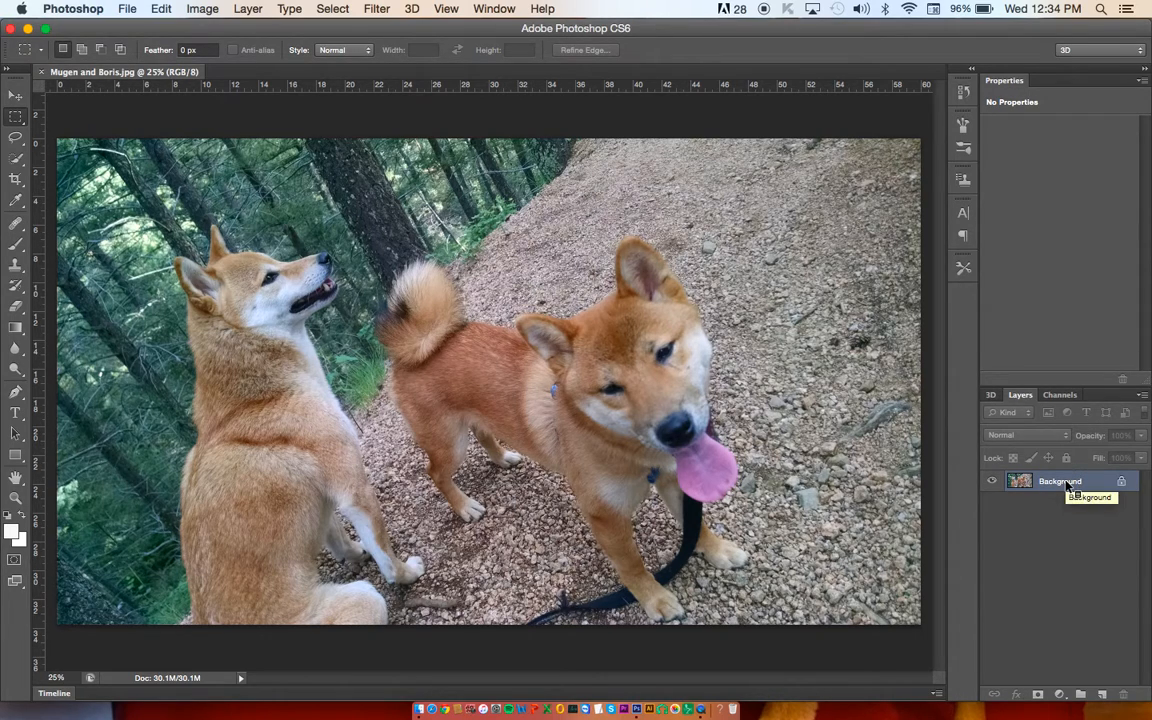
pyautogui.rightClick(1066, 484)
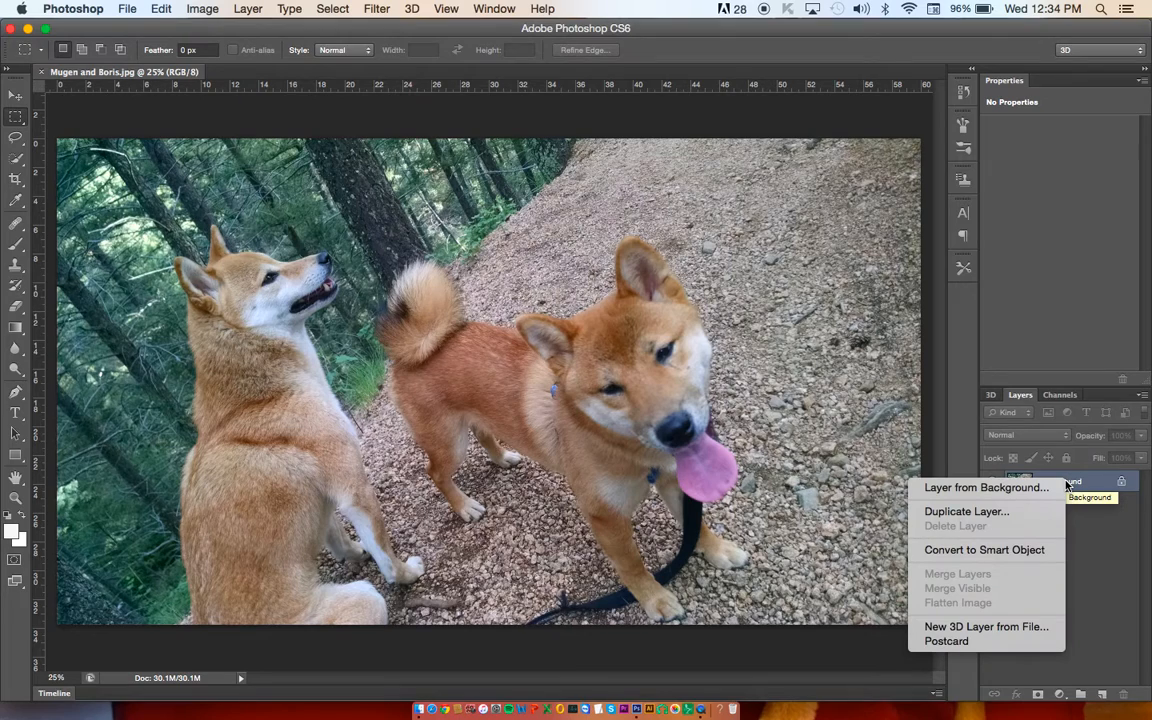
pyautogui.click(1012, 512)
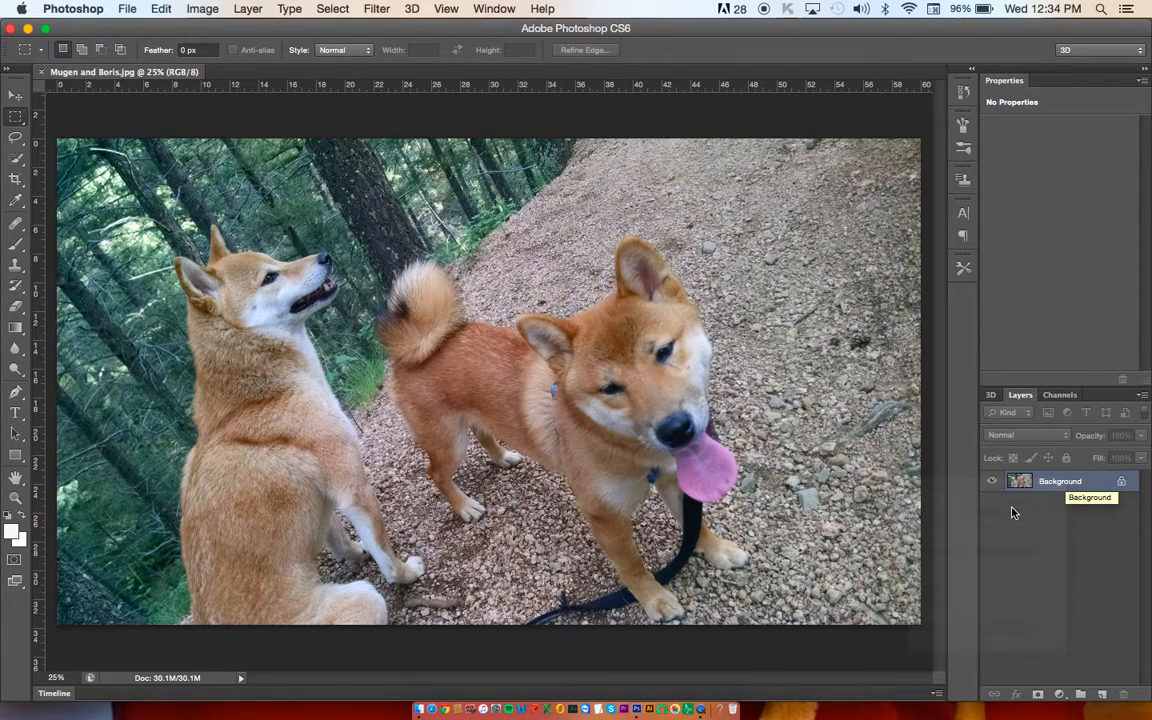
pyautogui.press('Return')
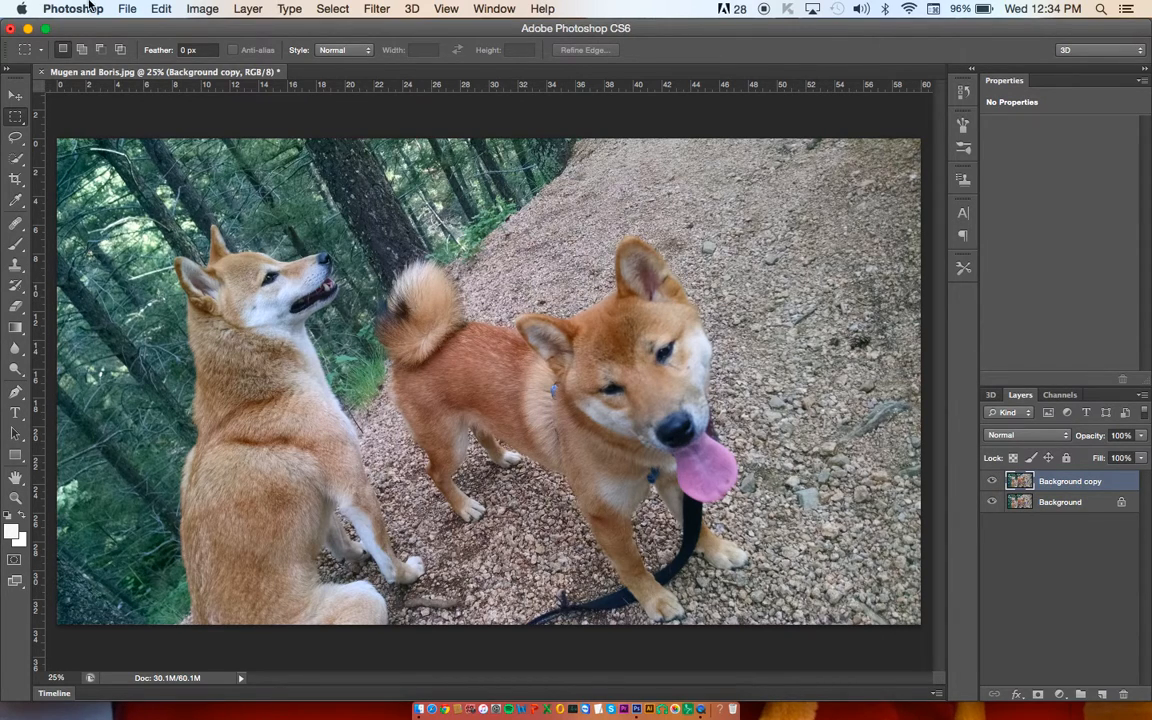
# Step: Save the document to the Desktop as Mugen and Boris.psd in Photoshop format, with layers and Maximize Compatibility on
pyautogui.click(122, 8)
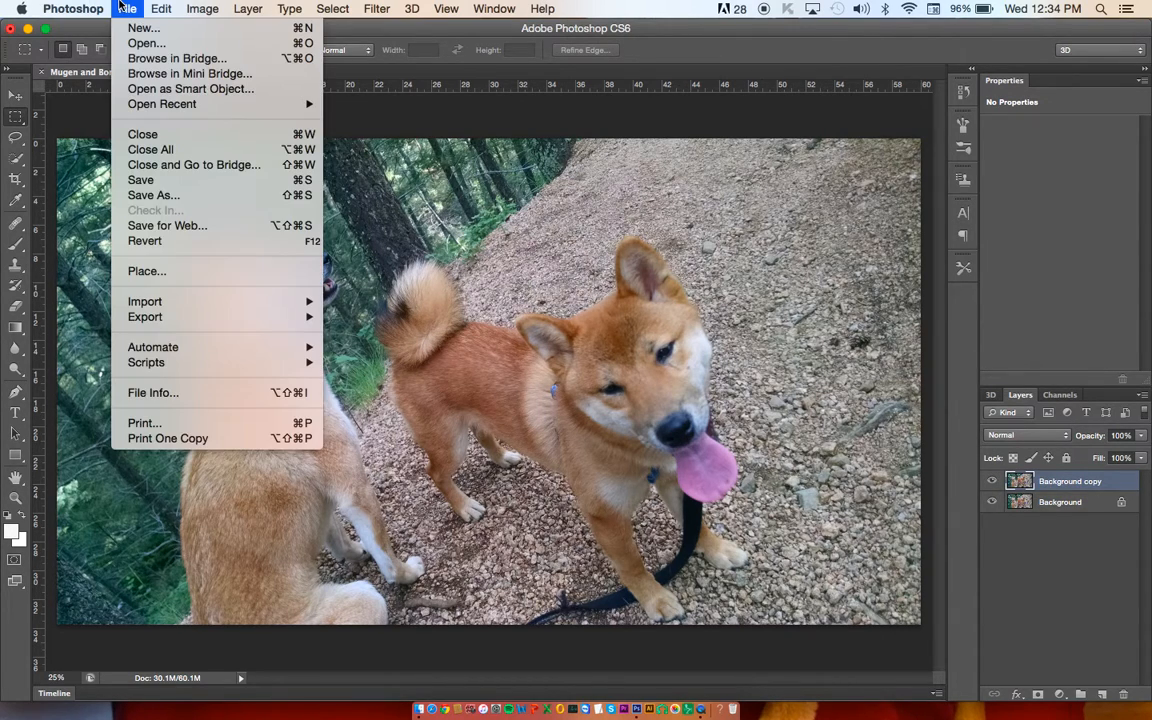
pyautogui.click(180, 195)
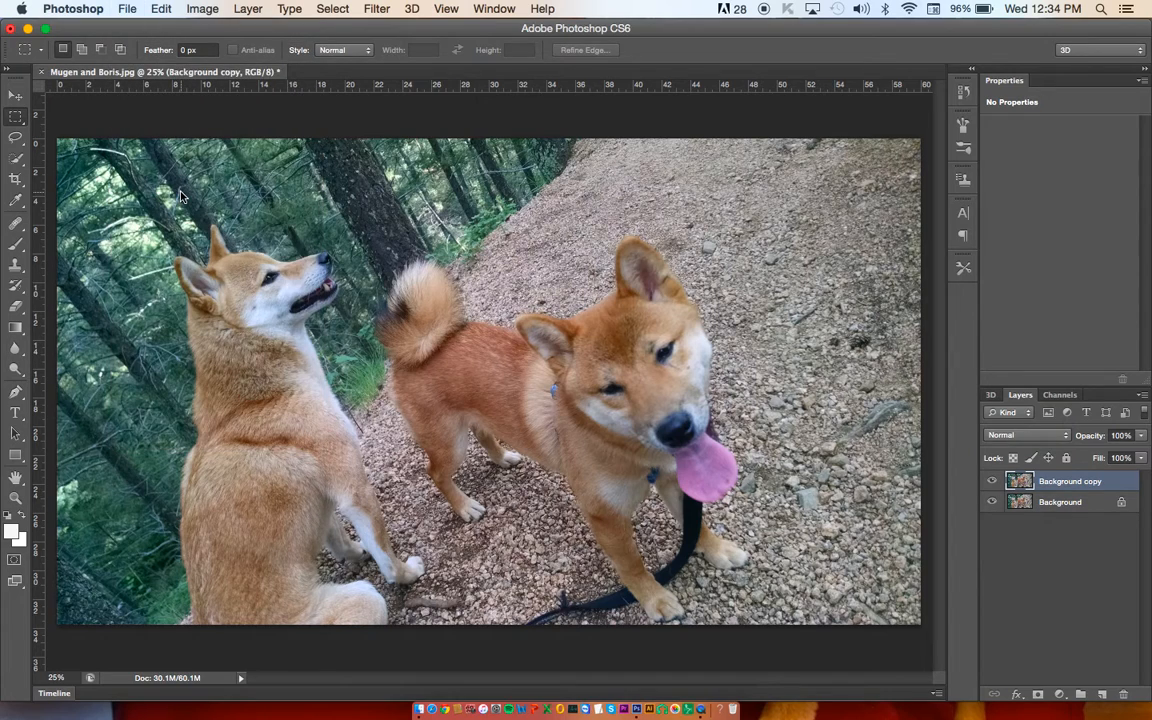
pyautogui.click(350, 217)
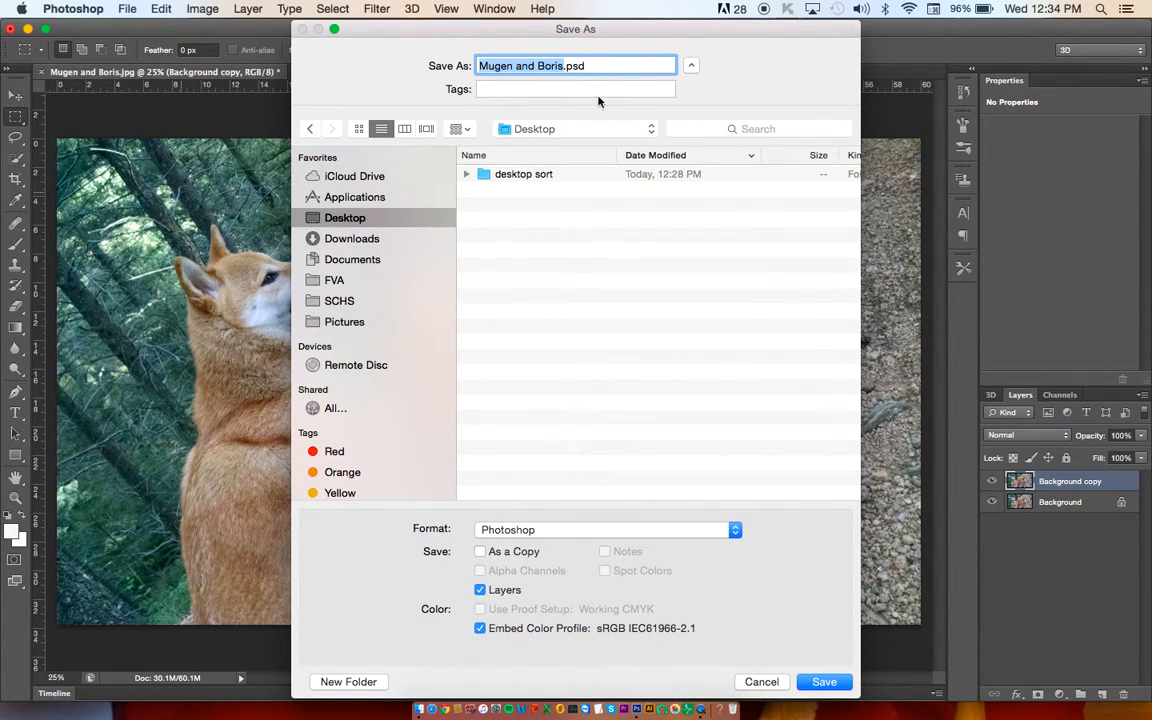
pyautogui.click(556, 529)
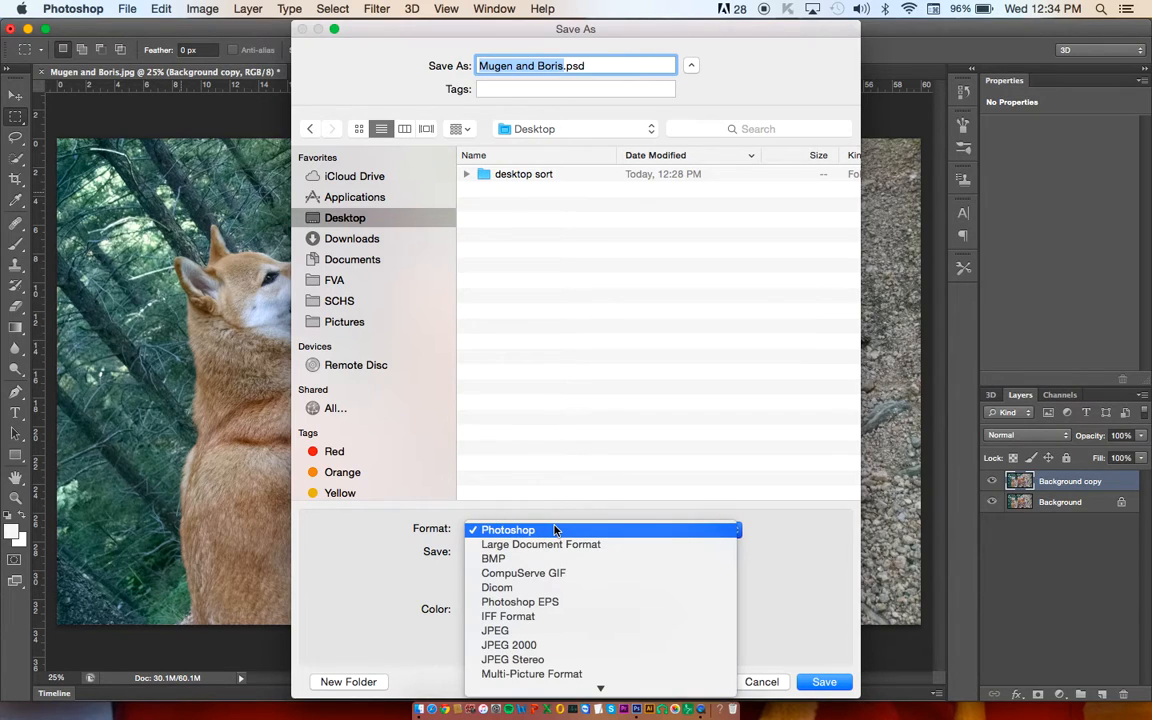
pyautogui.click(556, 530)
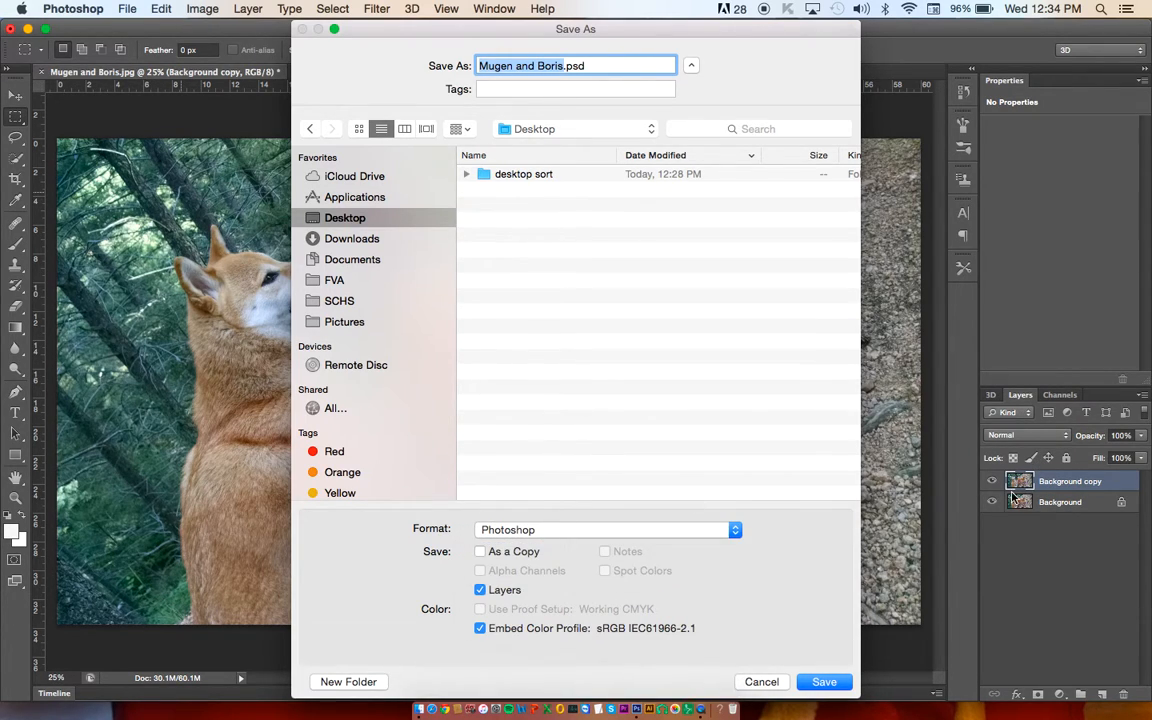
pyautogui.click(818, 681)
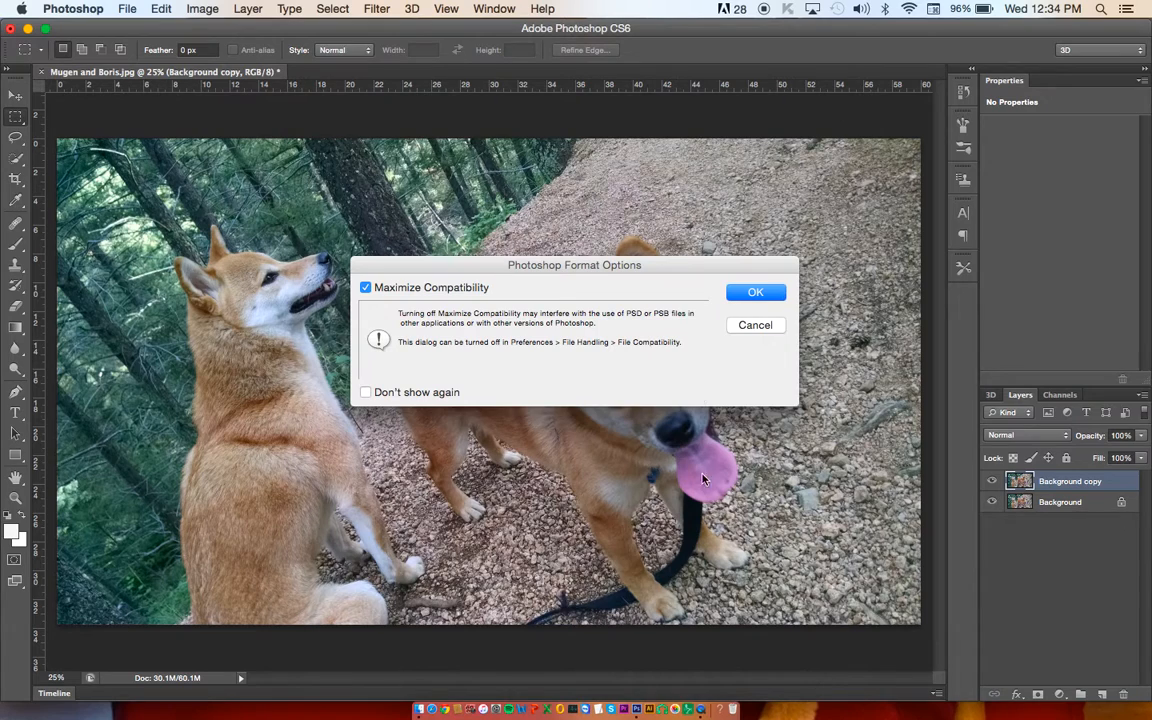
pyautogui.click(752, 294)
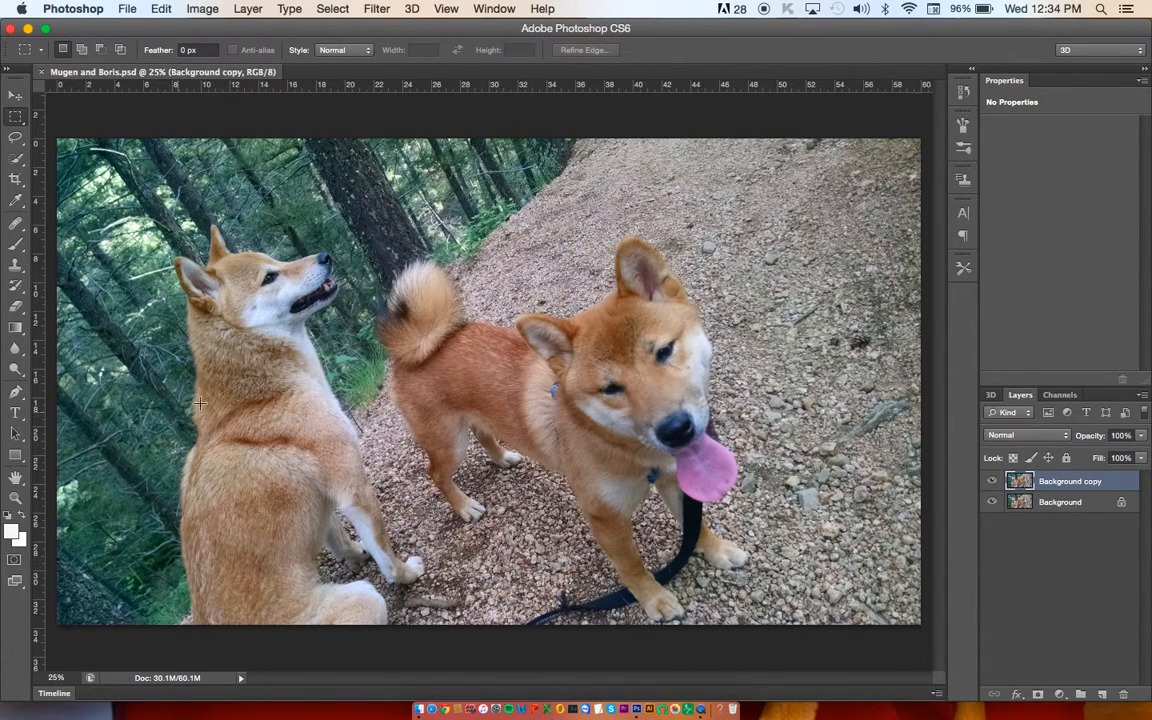
# Step: Start a crop of the photo that trims a strip off its upper edge above the dogs
pyautogui.click(16, 180)
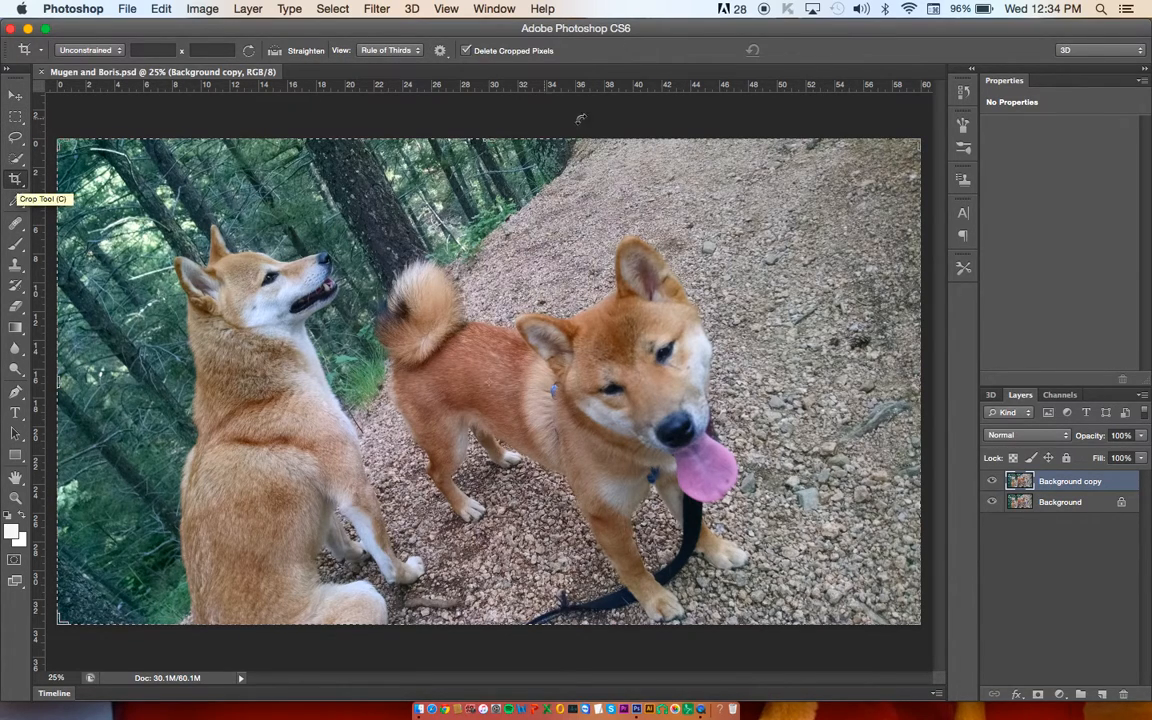
pyautogui.moveTo(918, 127); pyautogui.dragTo(921, 180)
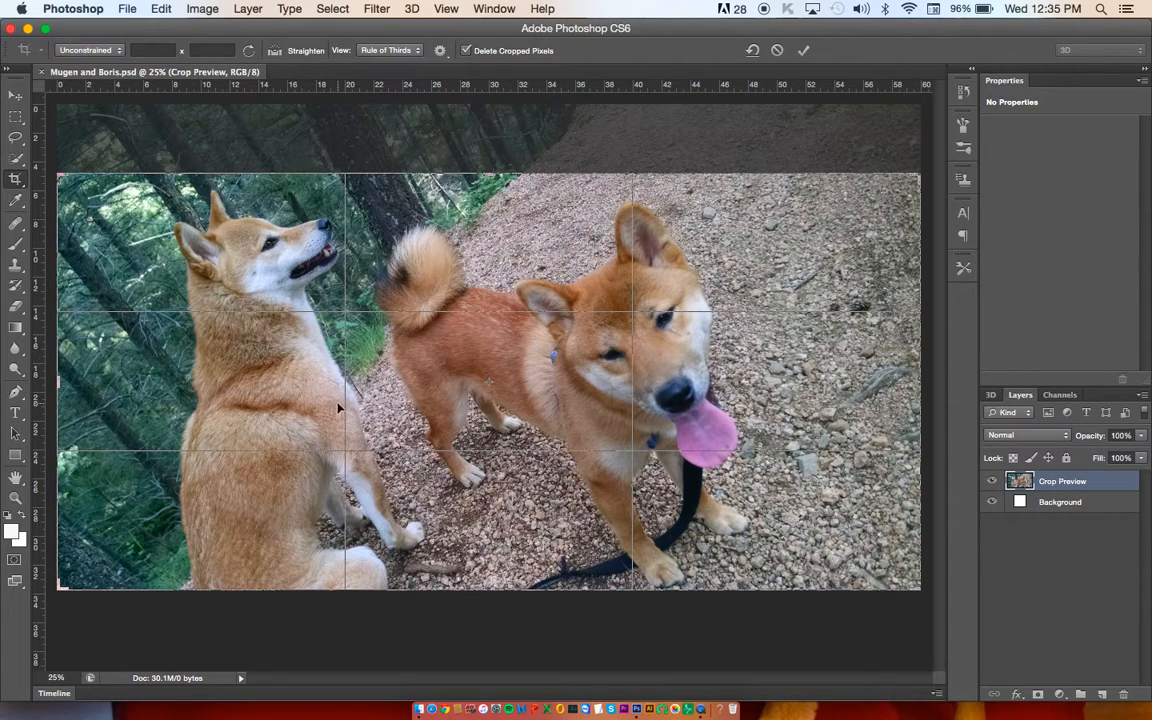
# Step: Try the Grid and Diagonal crop overlays and return to Rule of Thirds
pyautogui.click(385, 50)
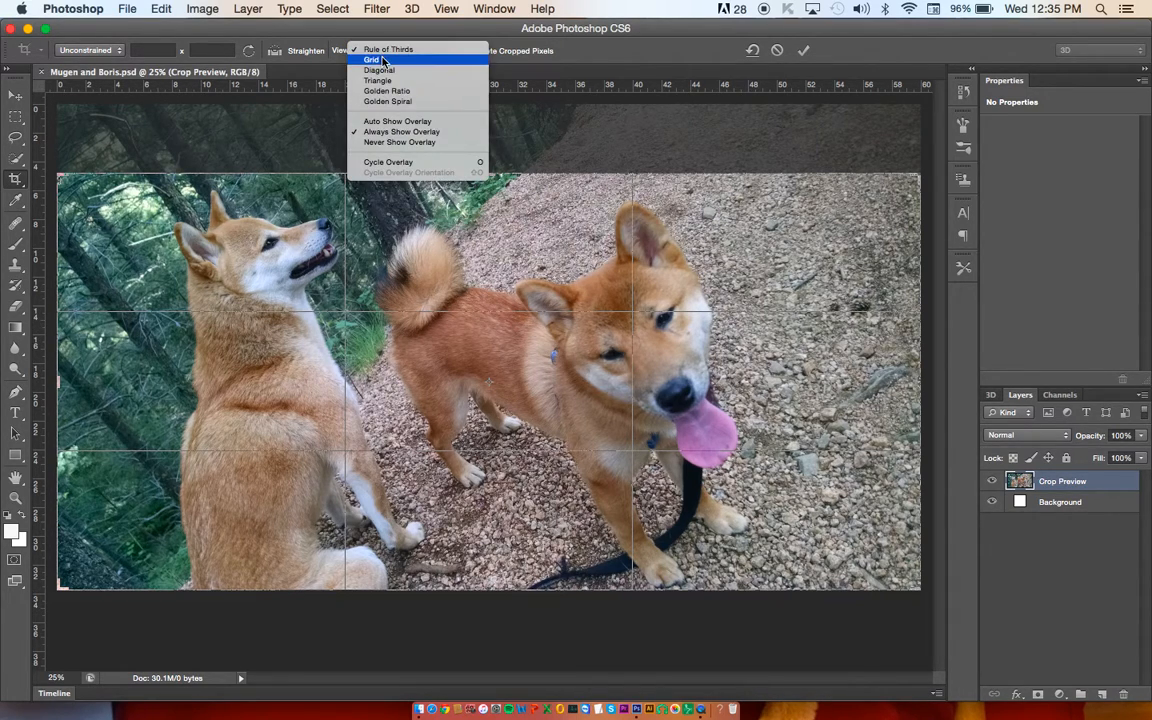
pyautogui.click(382, 60)
pyautogui.click(388, 51)
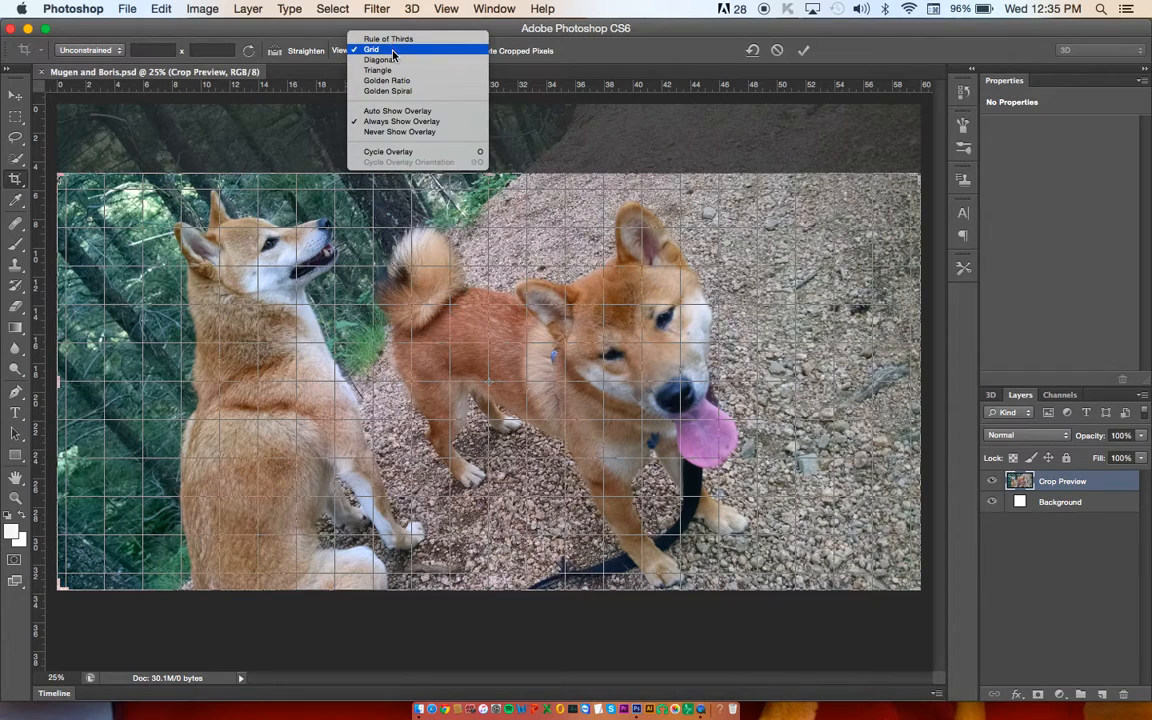
pyautogui.click(394, 60)
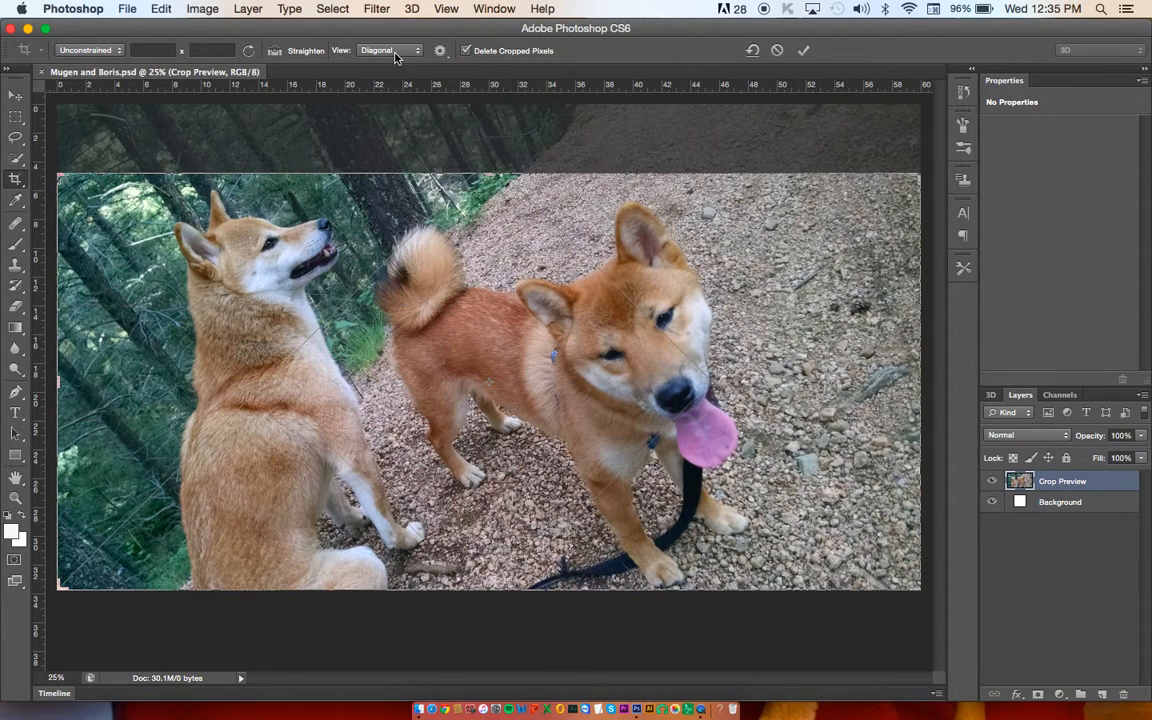
pyautogui.click(394, 52)
pyautogui.click(396, 34)
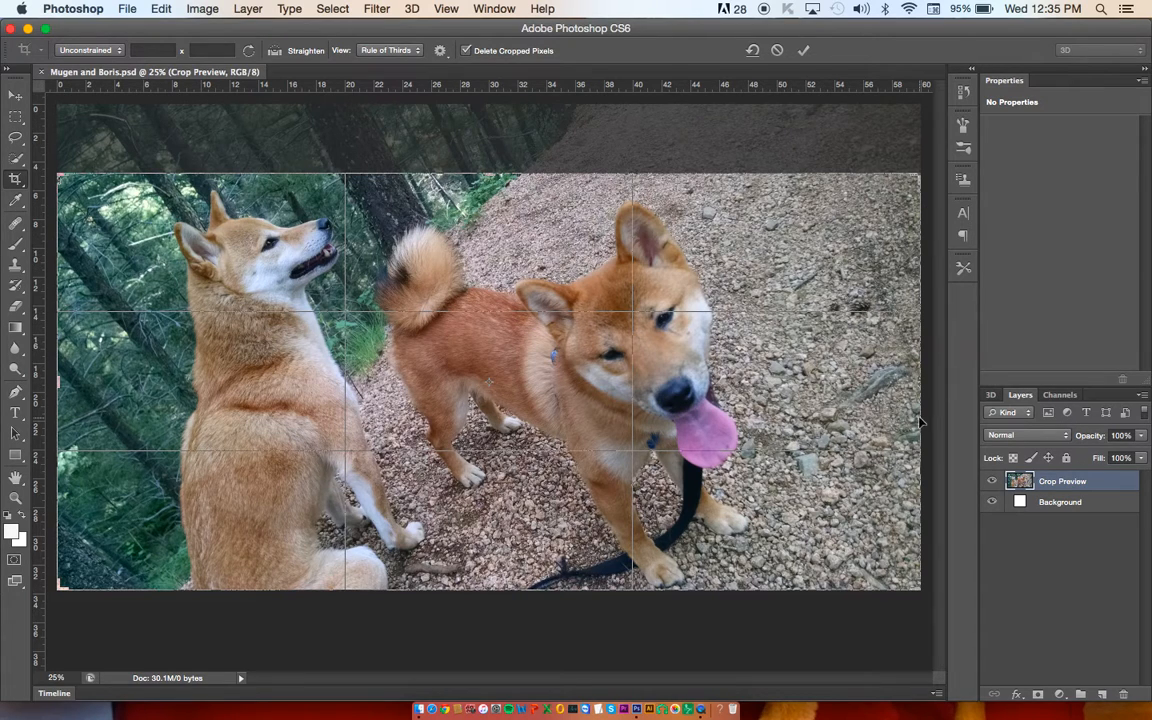
# Step: Trim the crop's right edge slightly, move its upper edge out a little to leave more space above the dogs, and apply the crop
pyautogui.moveTo(920, 400); pyautogui.dragTo(914, 390)
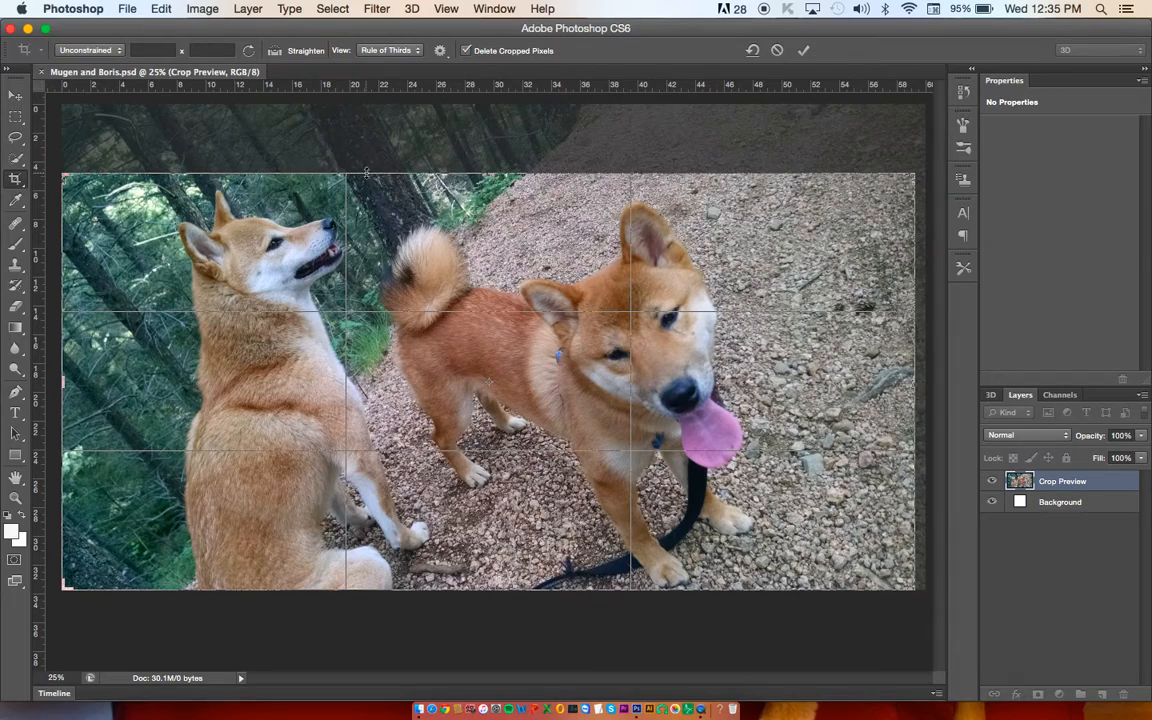
pyautogui.moveTo(405, 150); pyautogui.dragTo(457, 164)
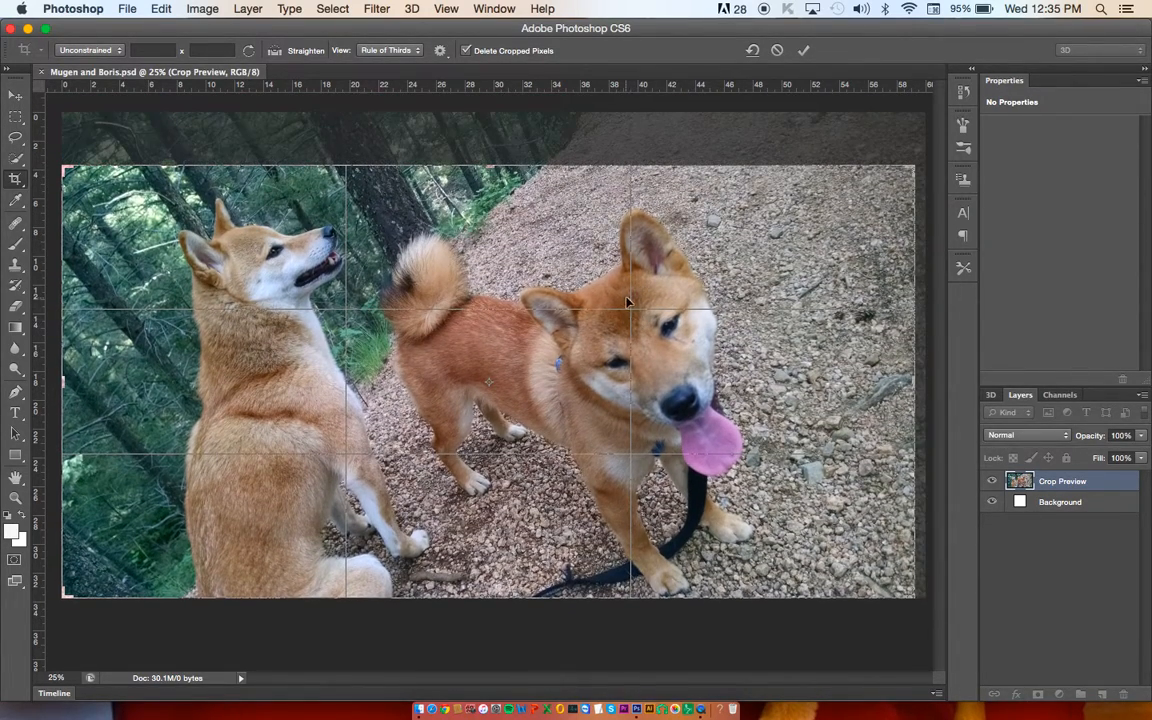
pyautogui.moveTo(912, 380); pyautogui.dragTo(914, 381)
pyautogui.press('Return')
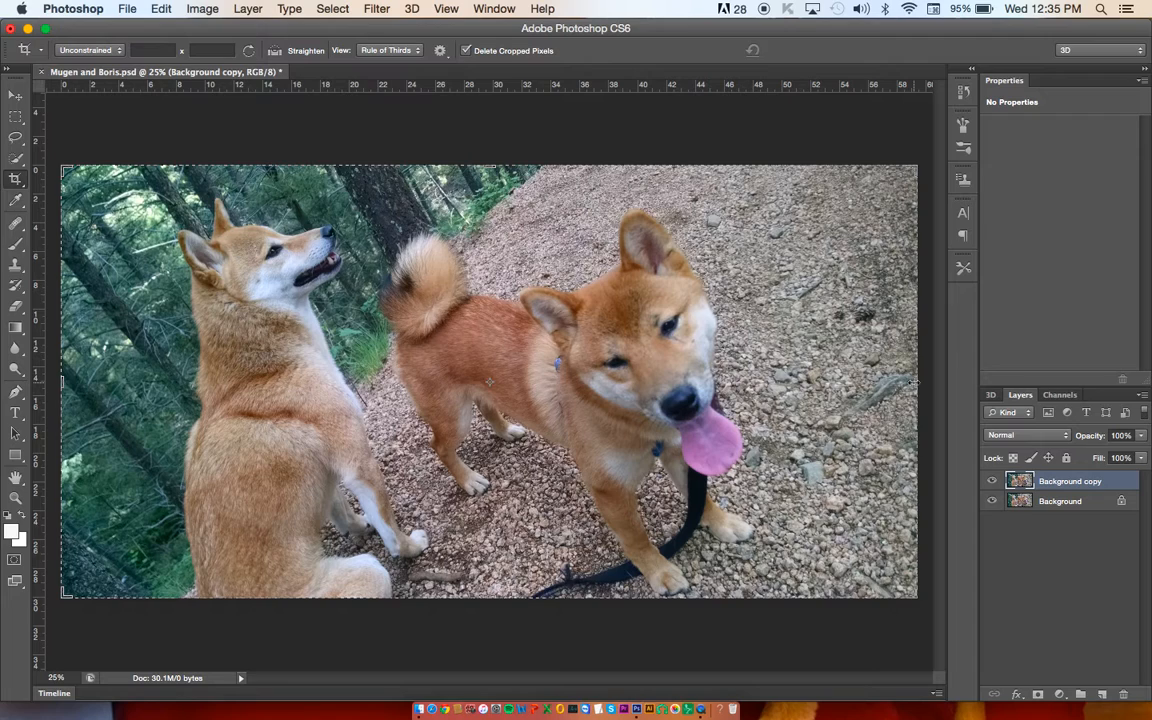
pyautogui.click(16, 95)
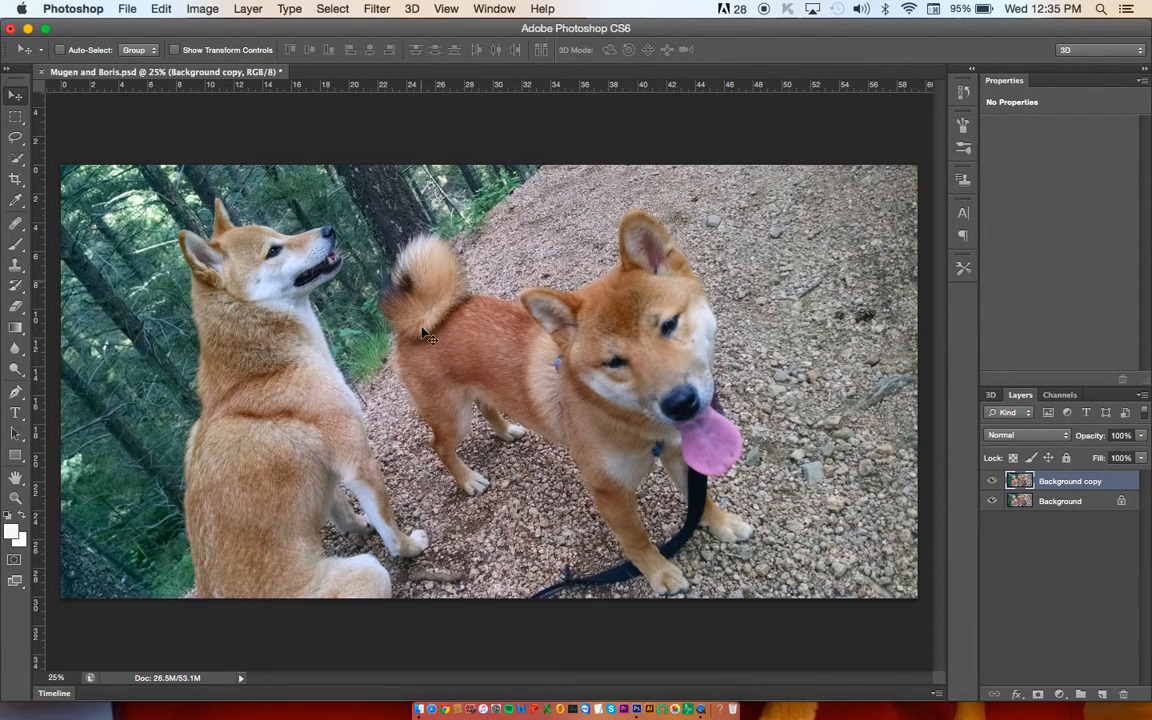
# Step: Adjust the Background copy layer with Brightness/Contrast, setting Brightness to 14 and Contrast to 34
pyautogui.click(207, 8)
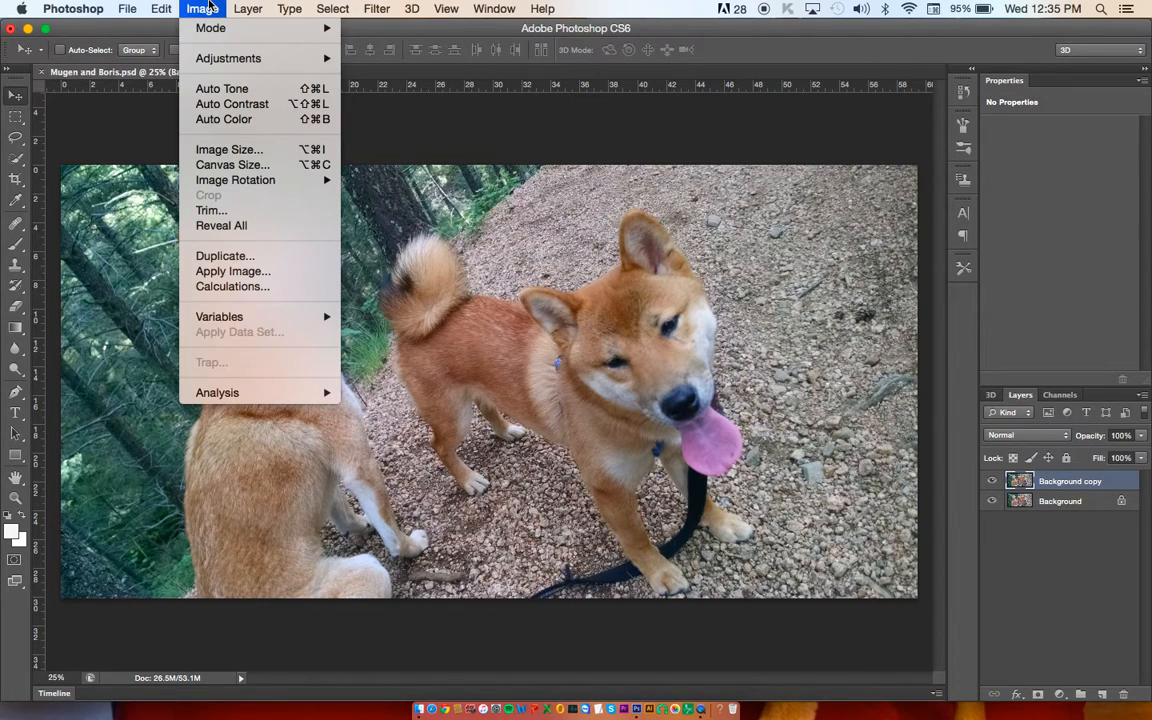
pyautogui.moveTo(210, 64)
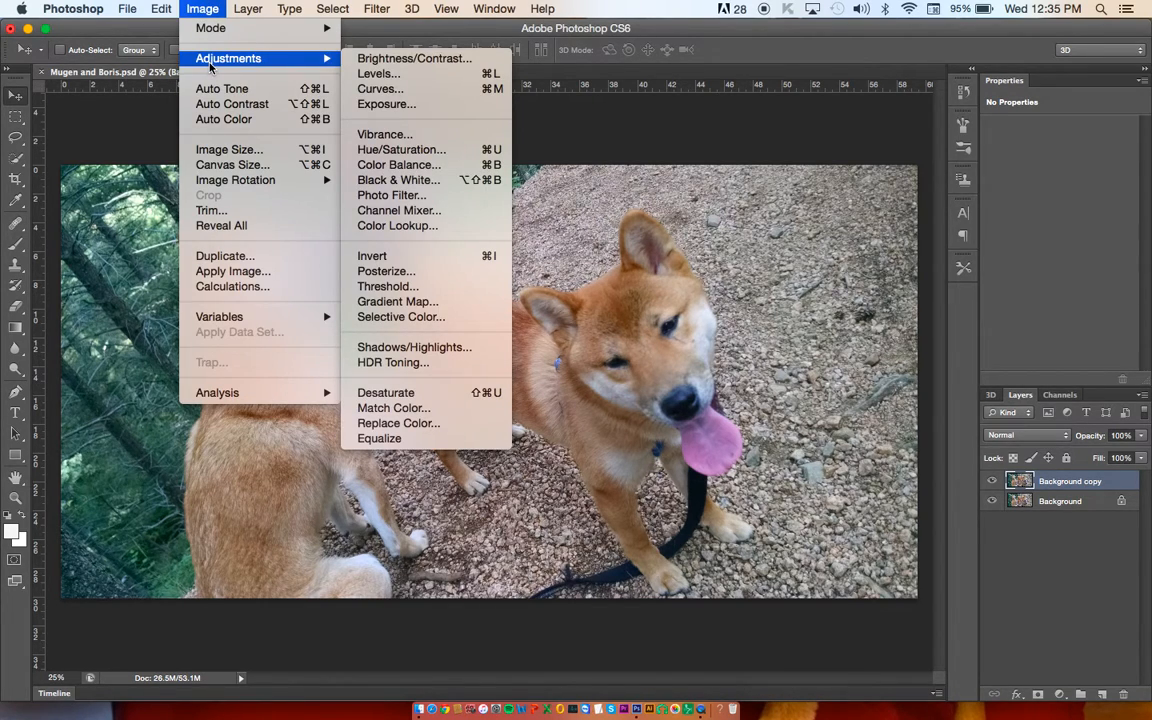
pyautogui.click(399, 61)
pyautogui.moveTo(764, 170); pyautogui.dragTo(992, 197)
pyautogui.click(1008, 201)
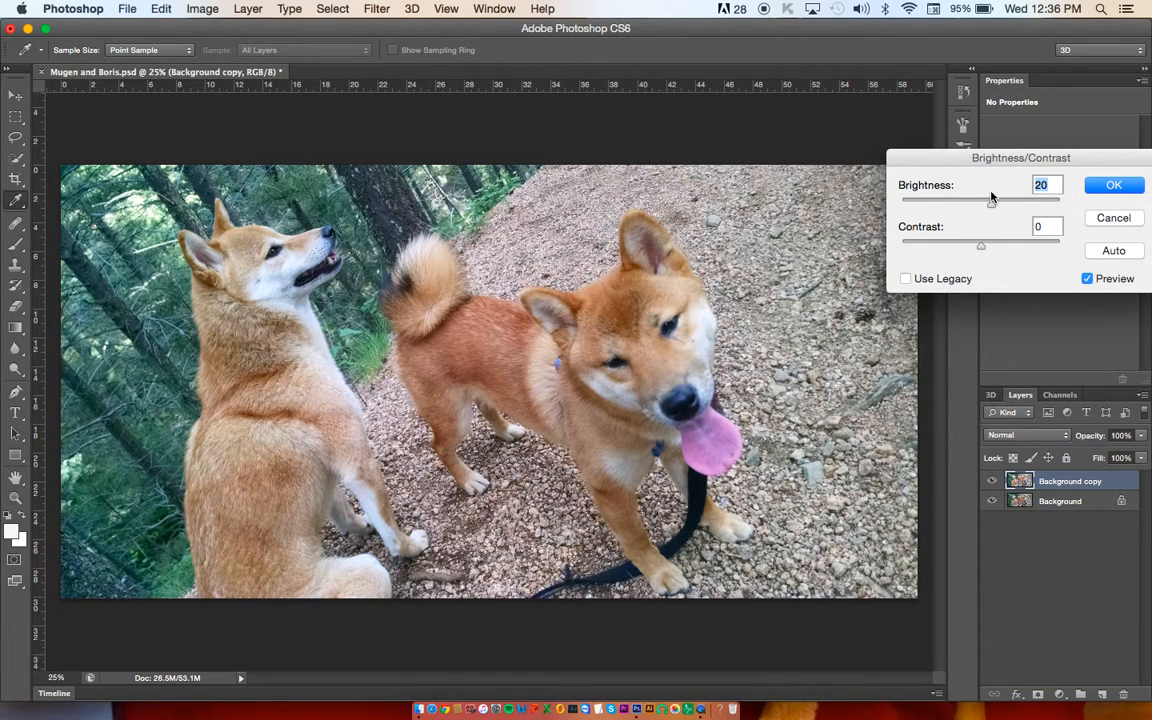
pyautogui.moveTo(994, 249); pyautogui.dragTo(1011, 249)
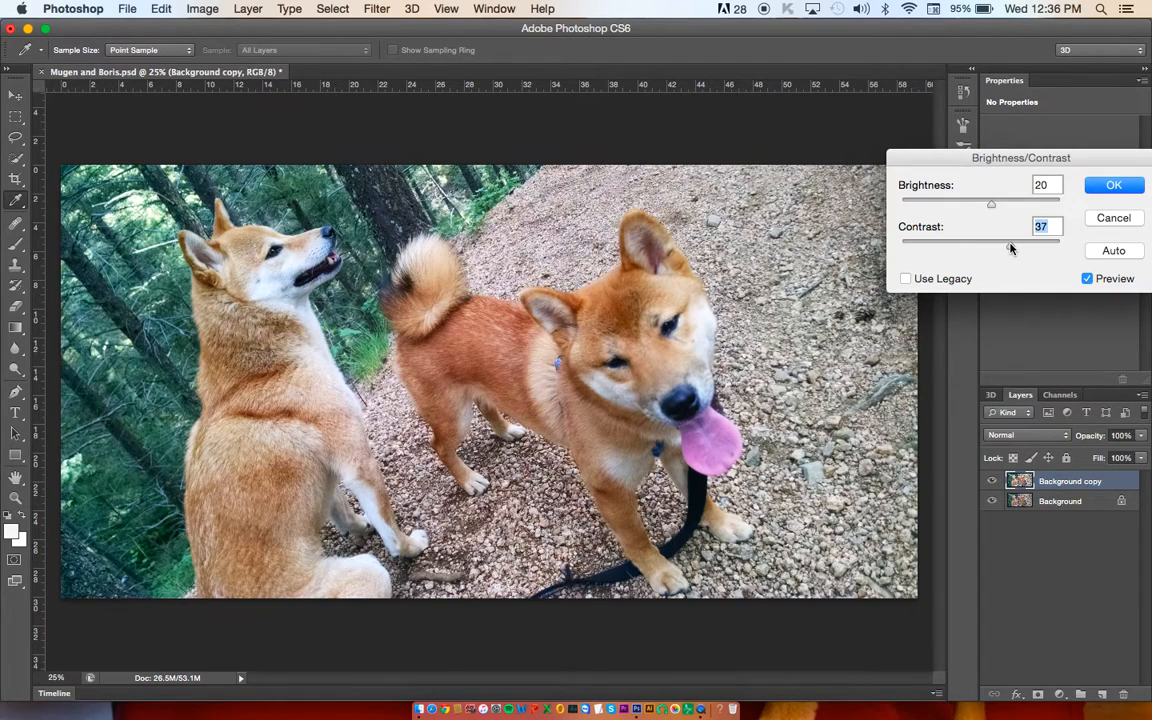
pyautogui.moveTo(997, 248); pyautogui.dragTo(1064, 248)
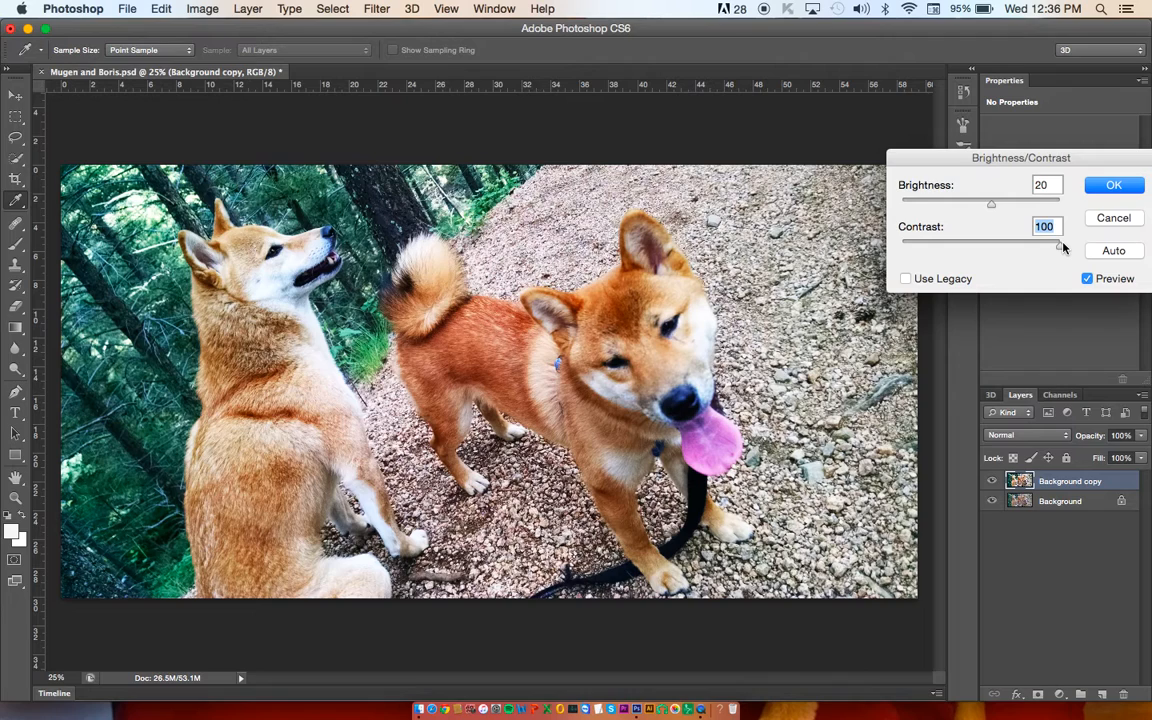
pyautogui.moveTo(1021, 247); pyautogui.dragTo(987, 206)
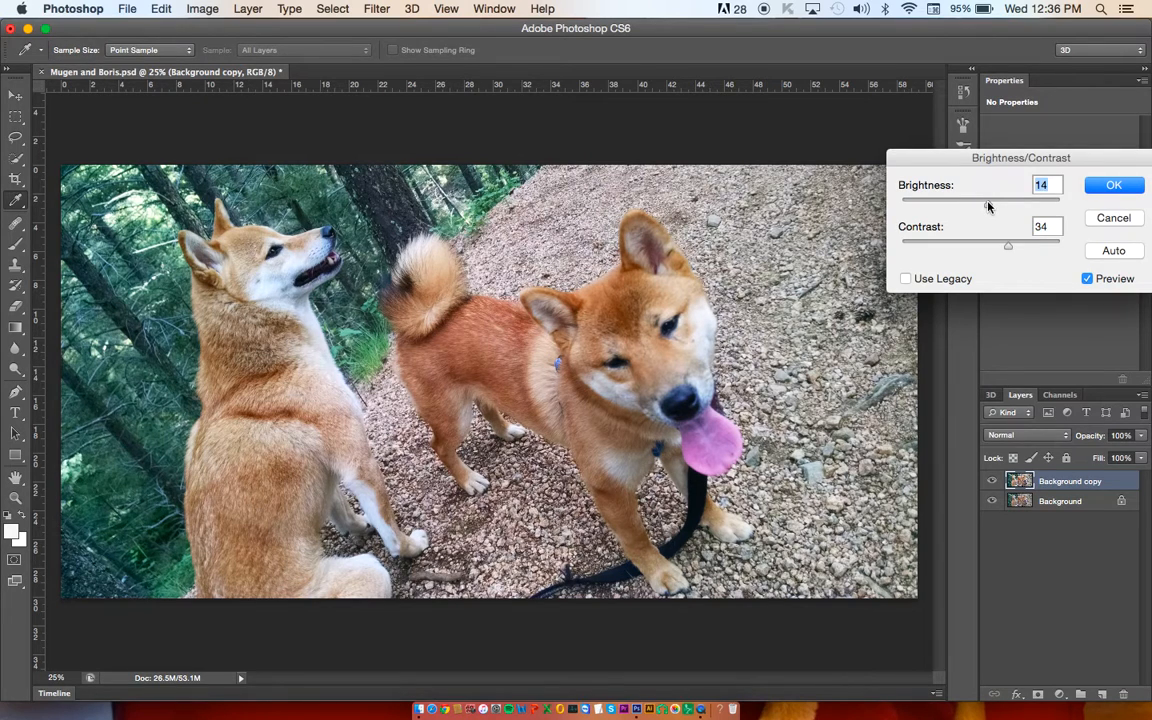
# Step: Compare the photo with and without the Brightness/Contrast preview, and apply the adjustment
pyautogui.click(1087, 280)
pyautogui.click(1087, 280)
pyautogui.click(1087, 280)
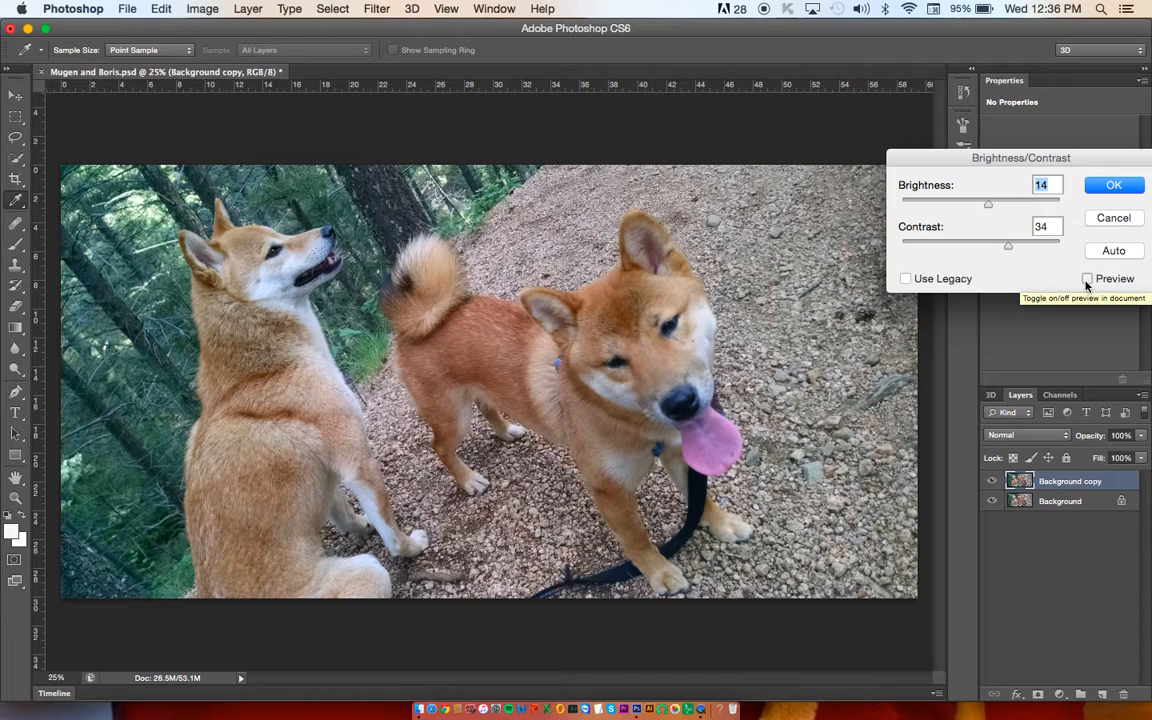
pyautogui.click(1087, 280)
pyautogui.click(1087, 280)
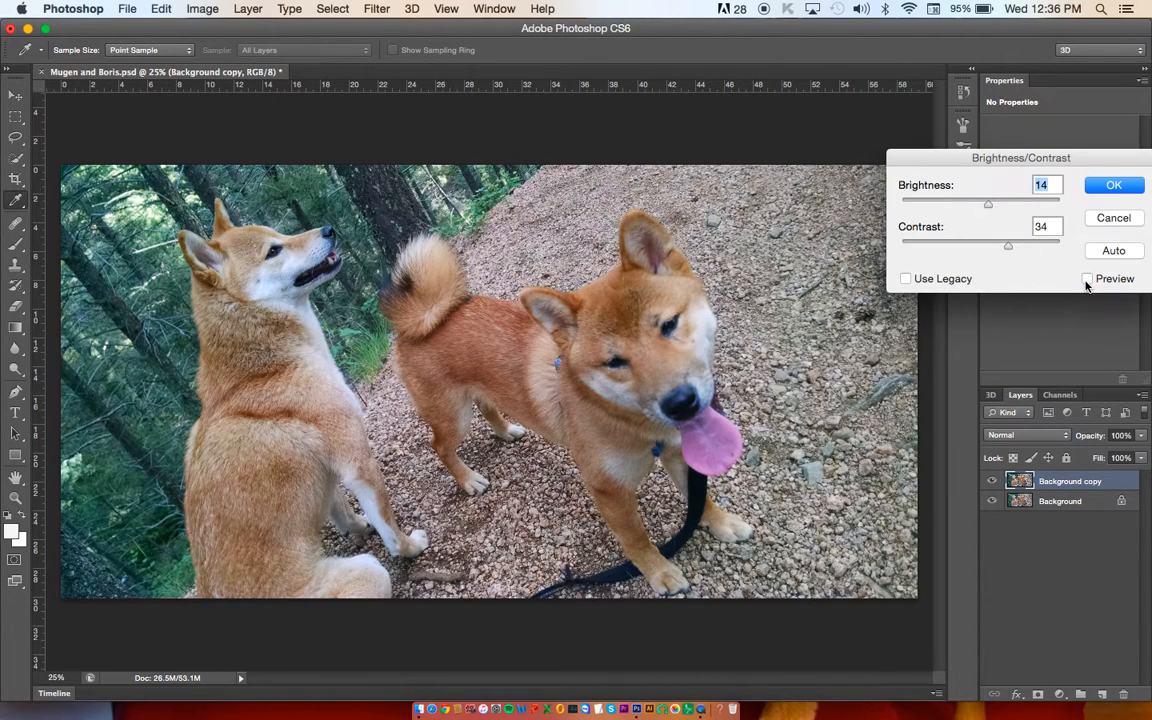
pyautogui.click(1087, 280)
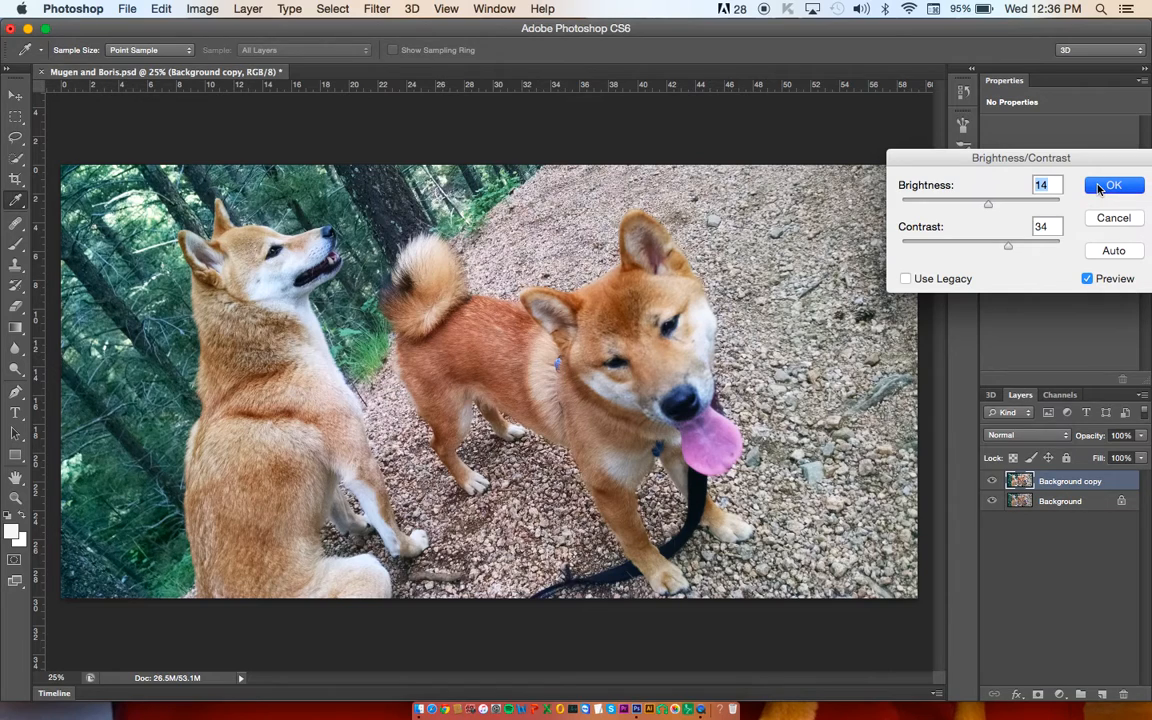
pyautogui.click(1099, 190)
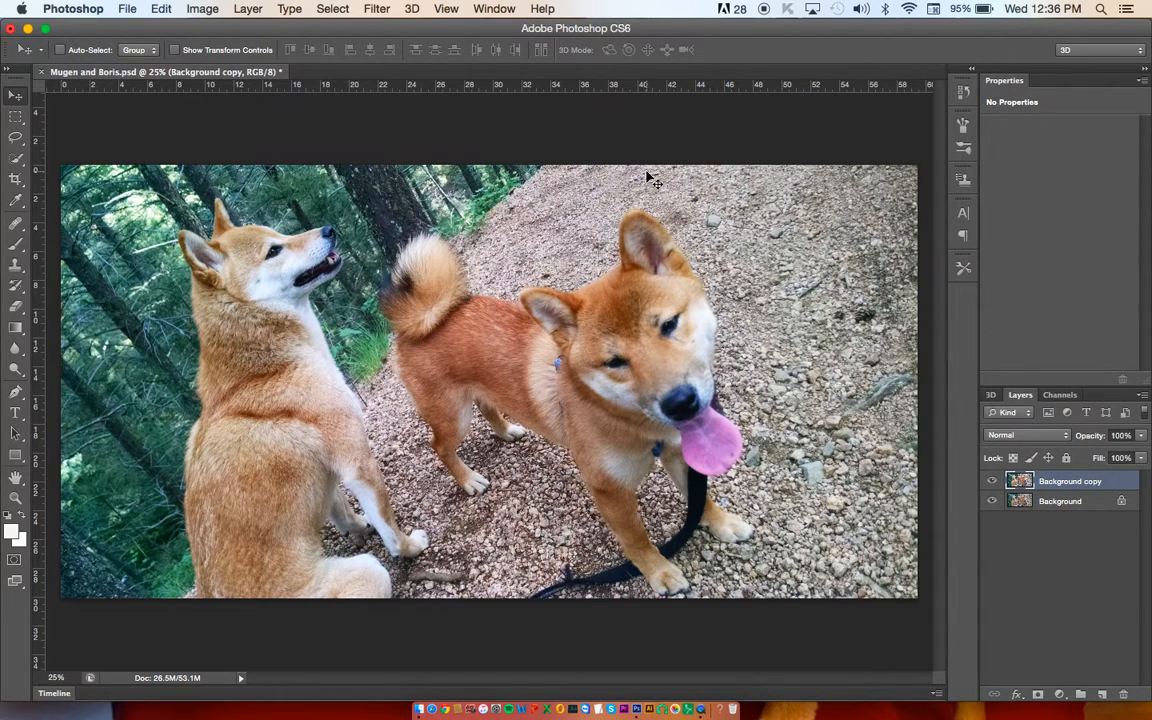
pyautogui.click(378, 10)
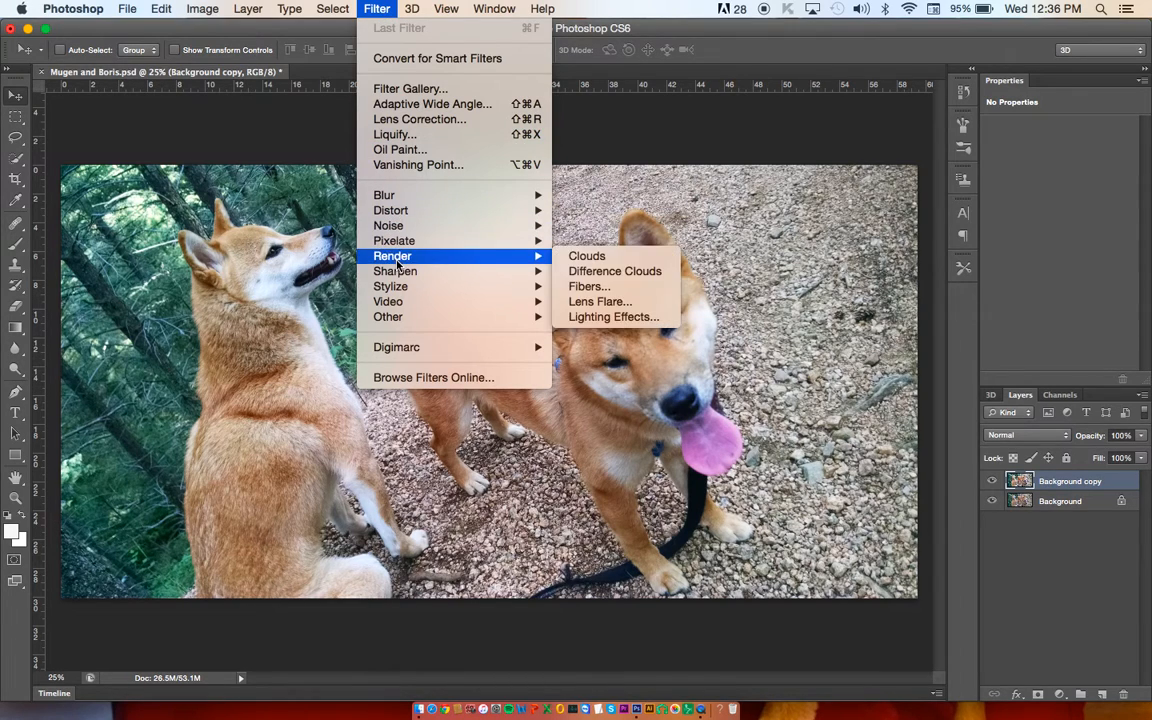
pyautogui.moveTo(398, 271)
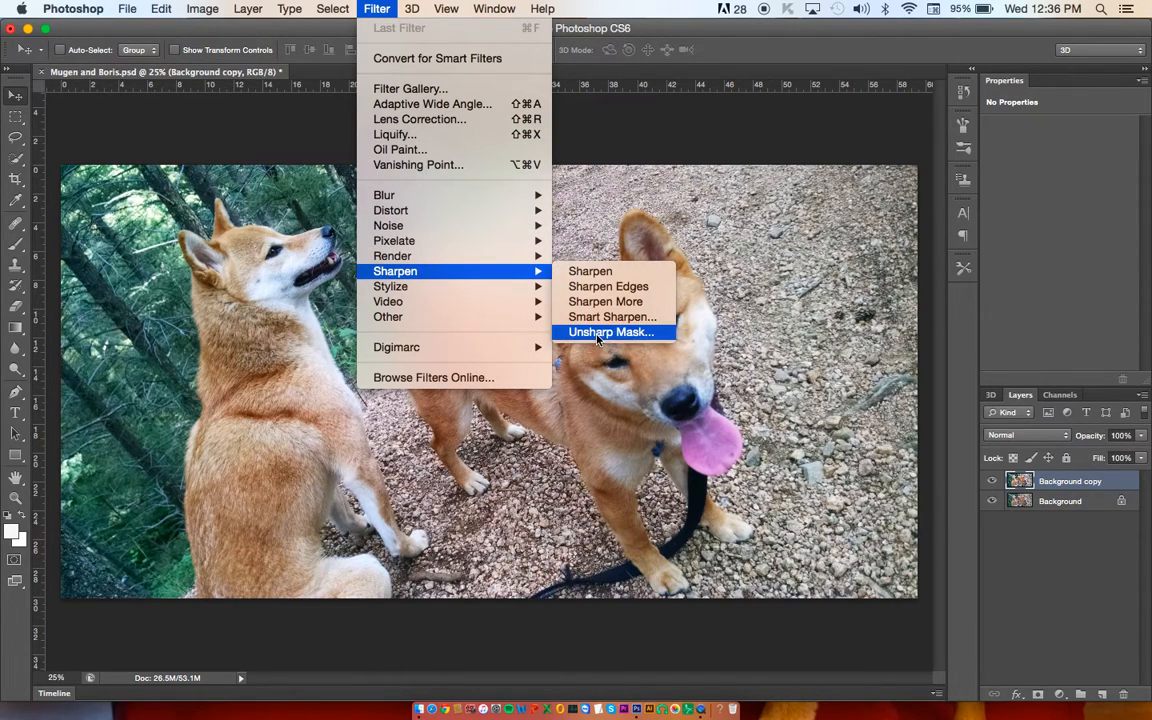
pyautogui.click(513, 9)
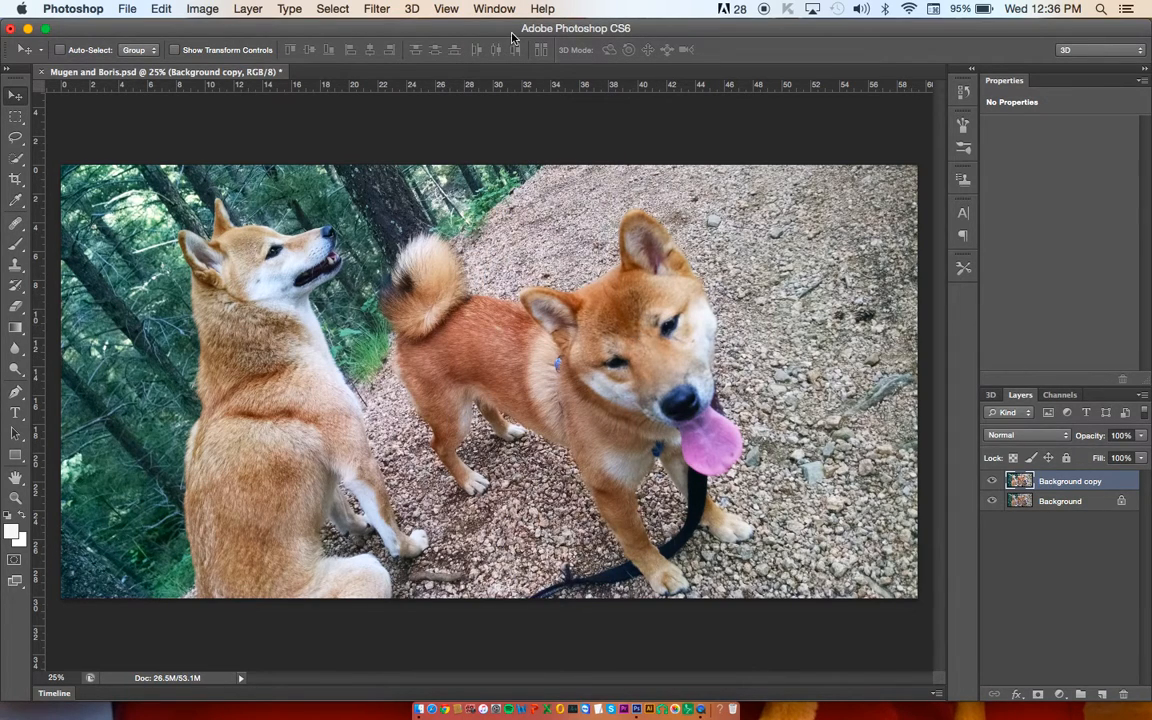
# Step: Open Unsharp Mask for the Background copy layer and centre its preview on the eye of the dog facing the camera
pyautogui.click(384, 10)
pyautogui.moveTo(437, 271)
pyautogui.click(621, 331)
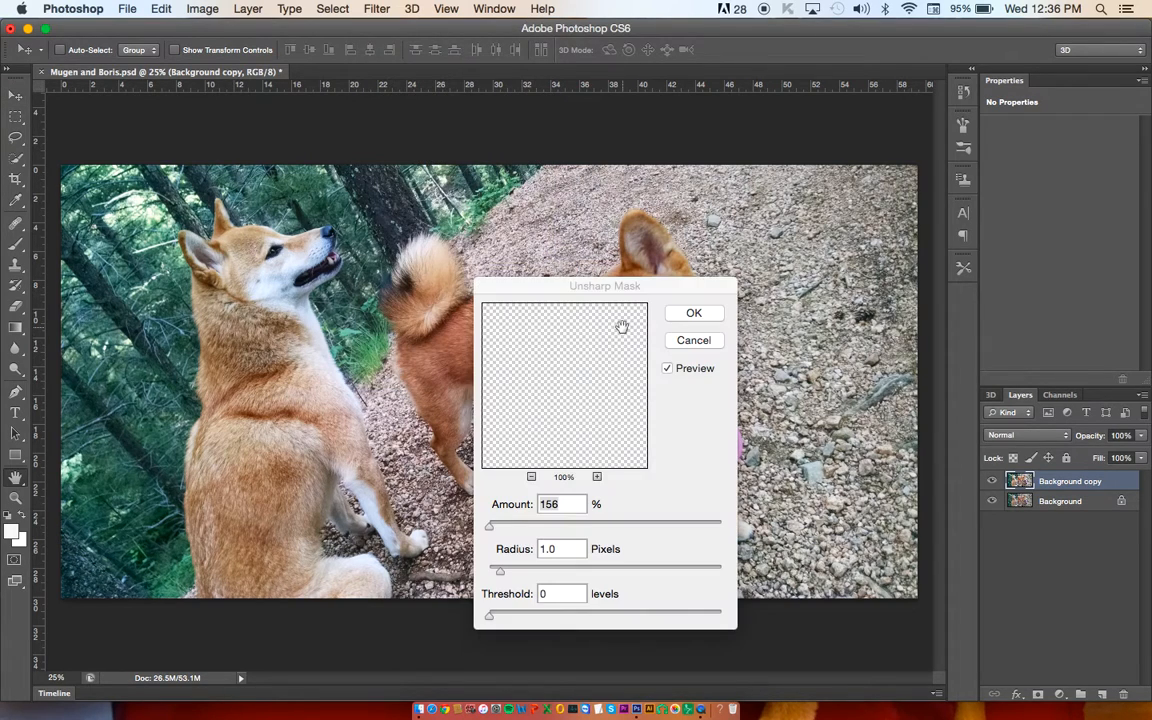
pyautogui.moveTo(625, 260); pyautogui.dragTo(1003, 270)
pyautogui.moveTo(938, 383); pyautogui.dragTo(967, 360)
pyautogui.click(671, 327)
pyautogui.click(658, 318)
pyautogui.click(630, 325)
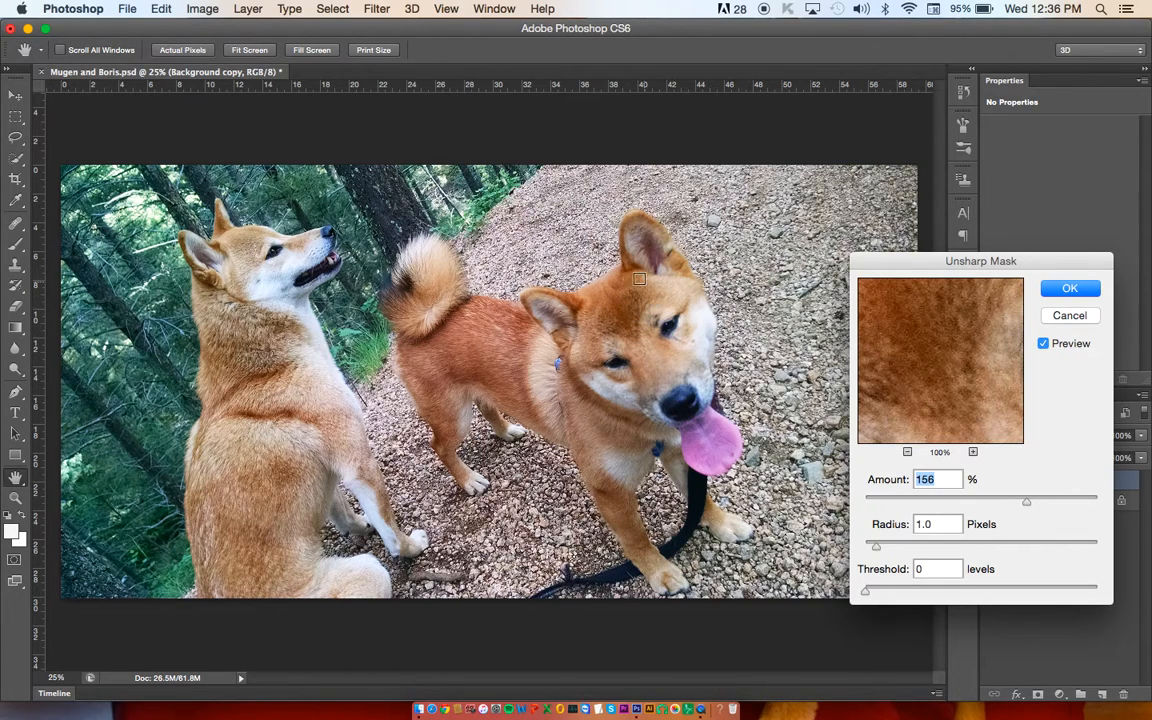
pyautogui.click(618, 360)
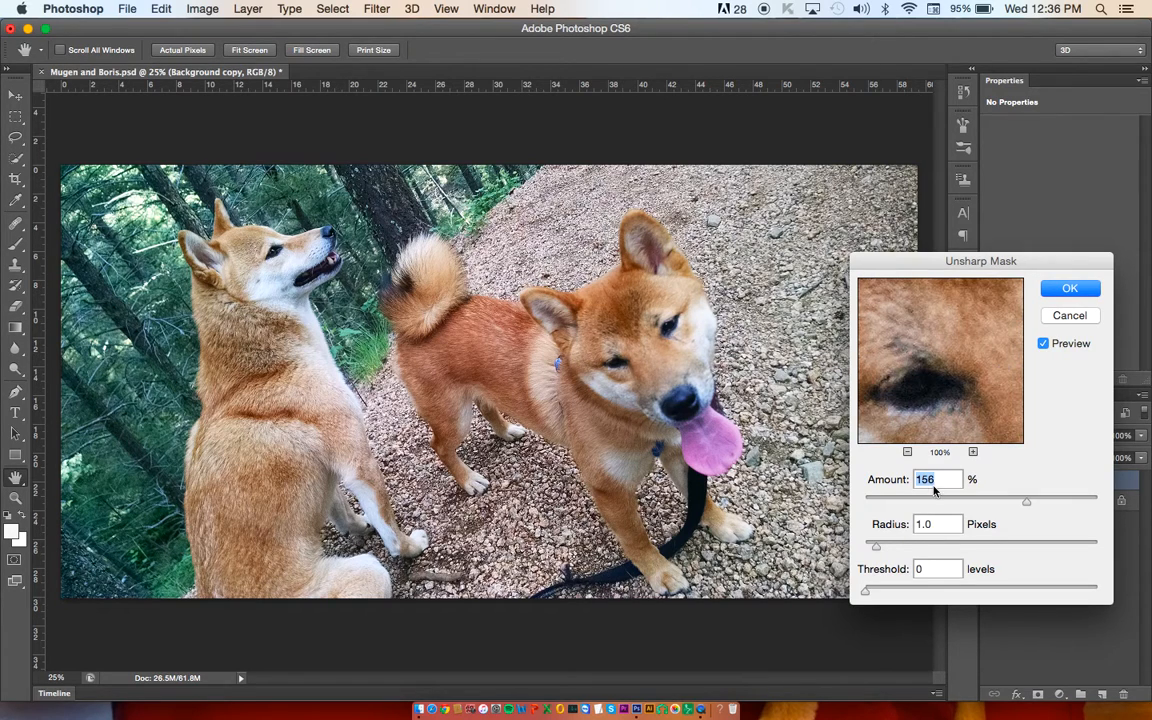
# Step: Try Unsharp Mask on the whole layer with Amount 241% and Radius 14.2 and 0.9 pixels, vary the Amount, and cancel
pyautogui.click(1046, 344)
pyautogui.click(1046, 344)
pyautogui.click(1065, 497)
pyautogui.click(961, 545)
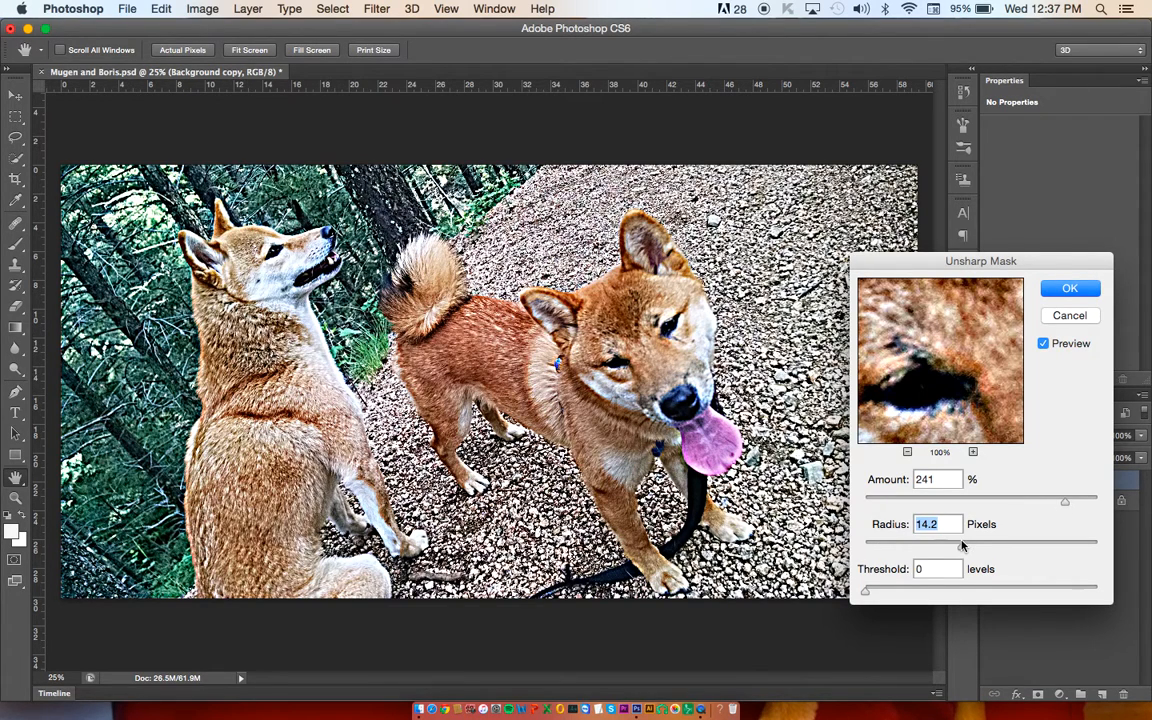
pyautogui.moveTo(961, 545); pyautogui.dragTo(876, 546)
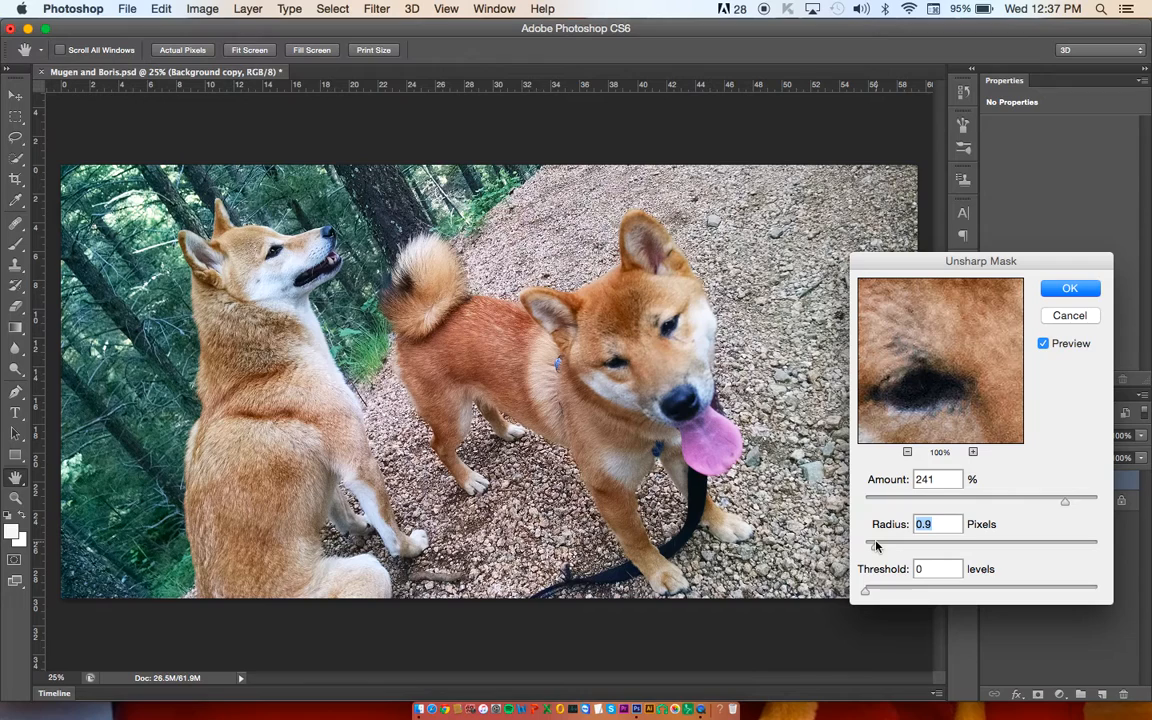
pyautogui.moveTo(876, 546); pyautogui.dragTo(876, 546)
pyautogui.click(994, 509)
pyautogui.moveTo(966, 507); pyautogui.dragTo(1009, 503)
pyautogui.click(1046, 344)
pyautogui.click(1062, 317)
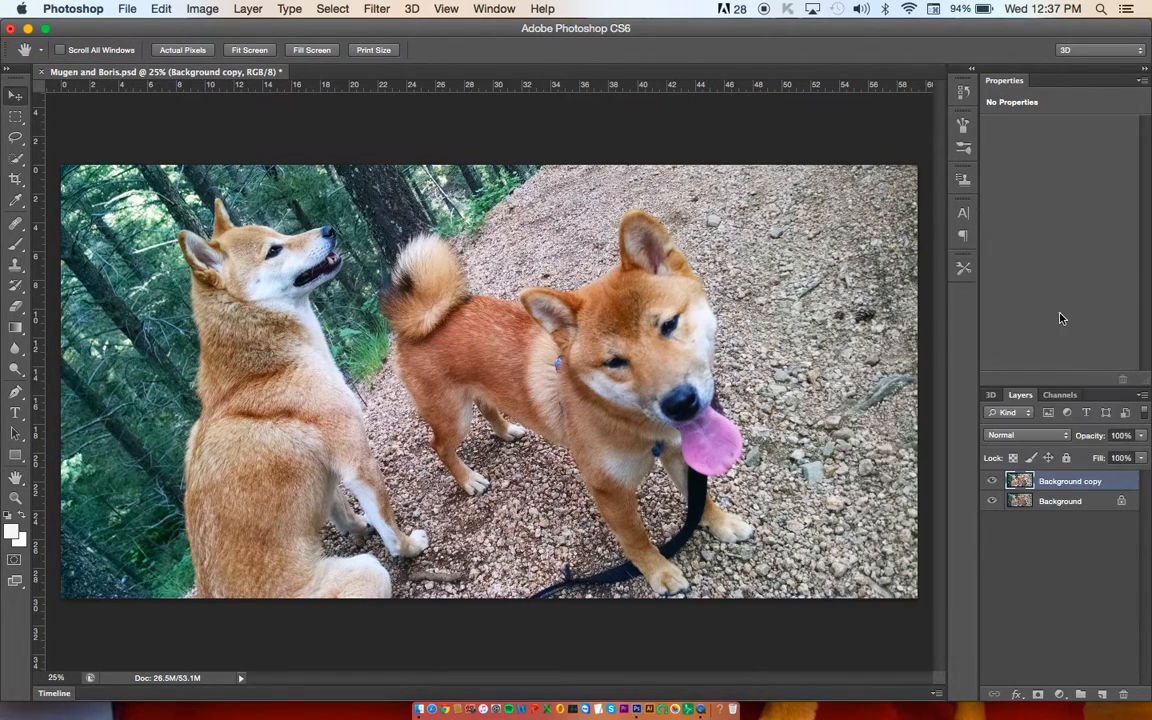
# Step: Draw a Lasso selection with a 30 px feather around the head of the dog facing the camera
pyautogui.click(16, 137)
pyautogui.click(211, 50)
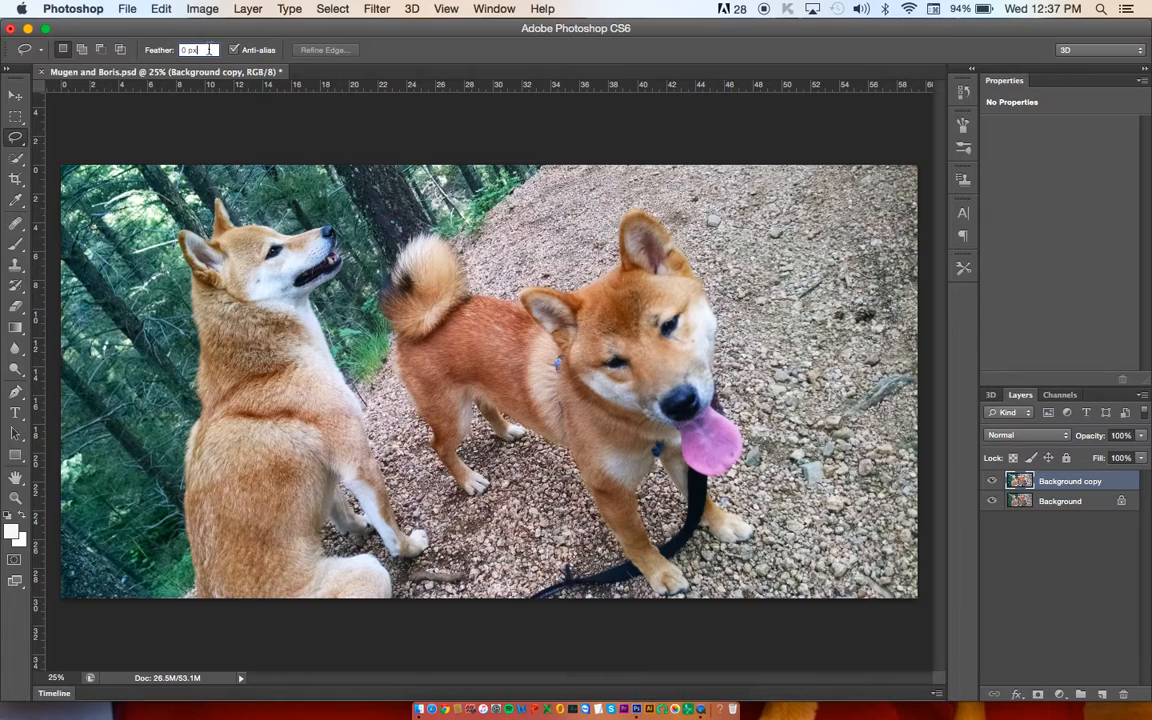
pyautogui.moveTo(209, 49); pyautogui.dragTo(159, 39)
pyautogui.write('30')
pyautogui.press('Return')
pyautogui.moveTo(550, 238)
pyautogui.mouseDown()
pyautogui.moveTo(555, 190)
pyautogui.moveTo(620, 186)
pyautogui.moveTo(655, 245)
pyautogui.moveTo(760, 332)
pyautogui.moveTo(710, 385)
pyautogui.moveTo(705, 456)
pyautogui.moveTo(630, 462)
pyautogui.mouseUp()
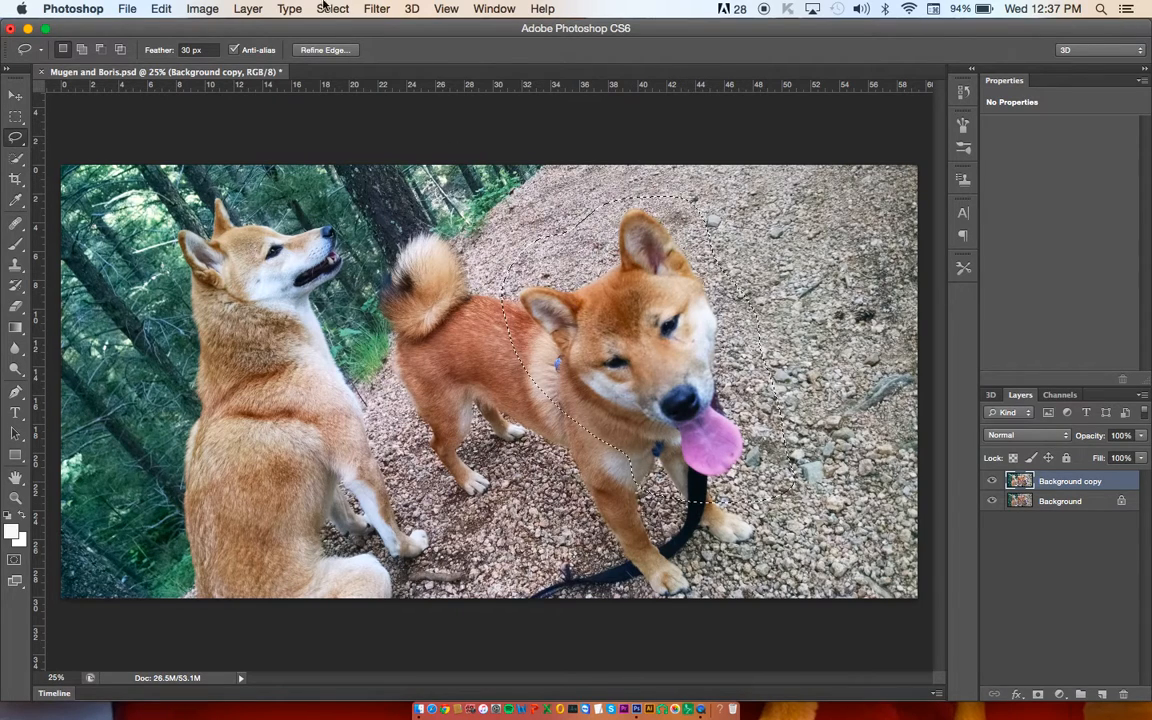
# Step: Try Unsharp Mask on the selected head with an exaggerated Amount of 195% and Radius of 51.8 pixels
pyautogui.click(376, 9)
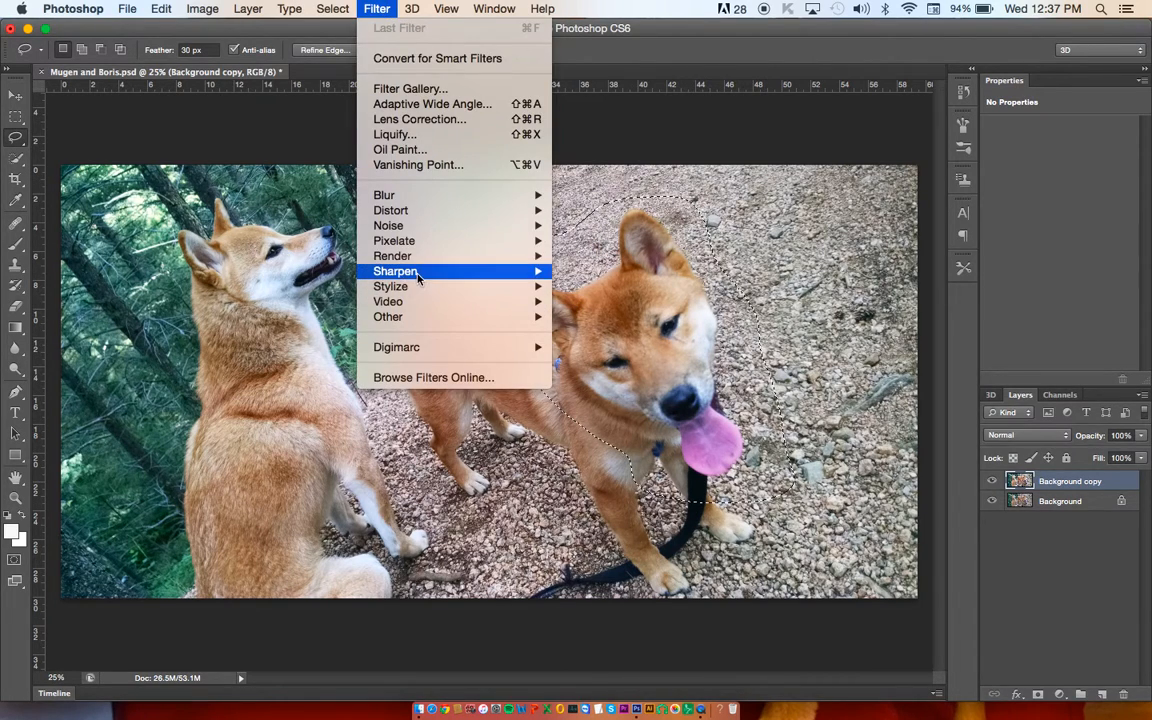
pyautogui.moveTo(455, 273)
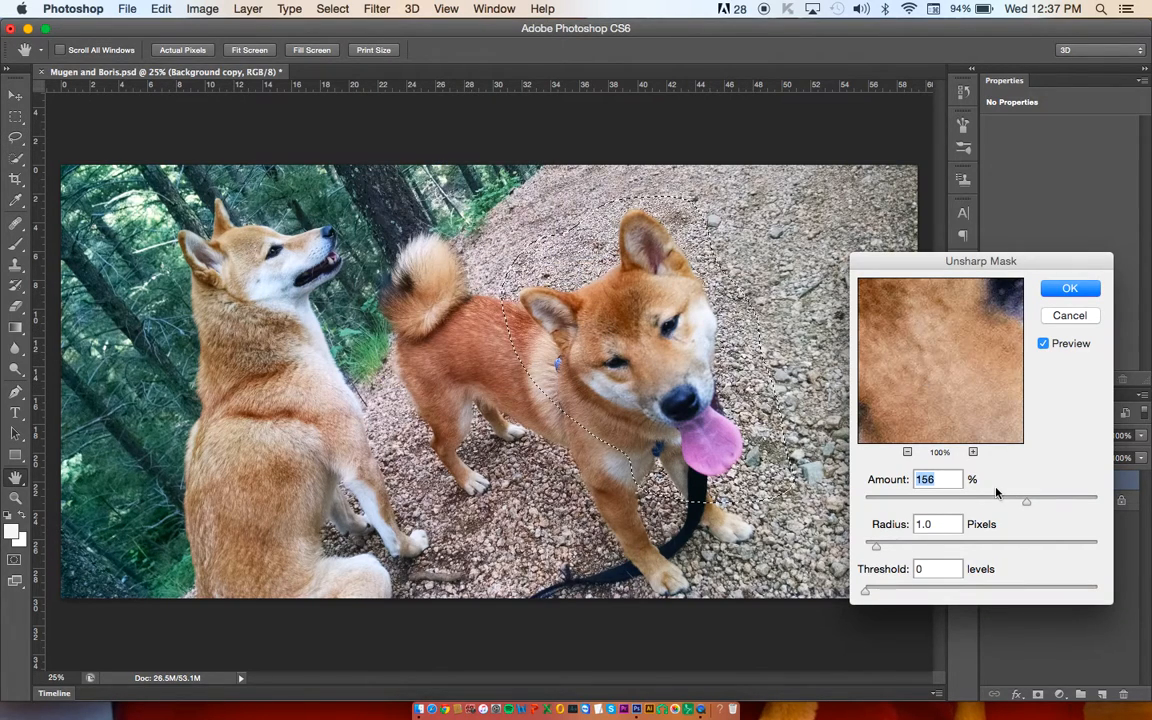
pyautogui.moveTo(1036, 497); pyautogui.dragTo(1052, 499)
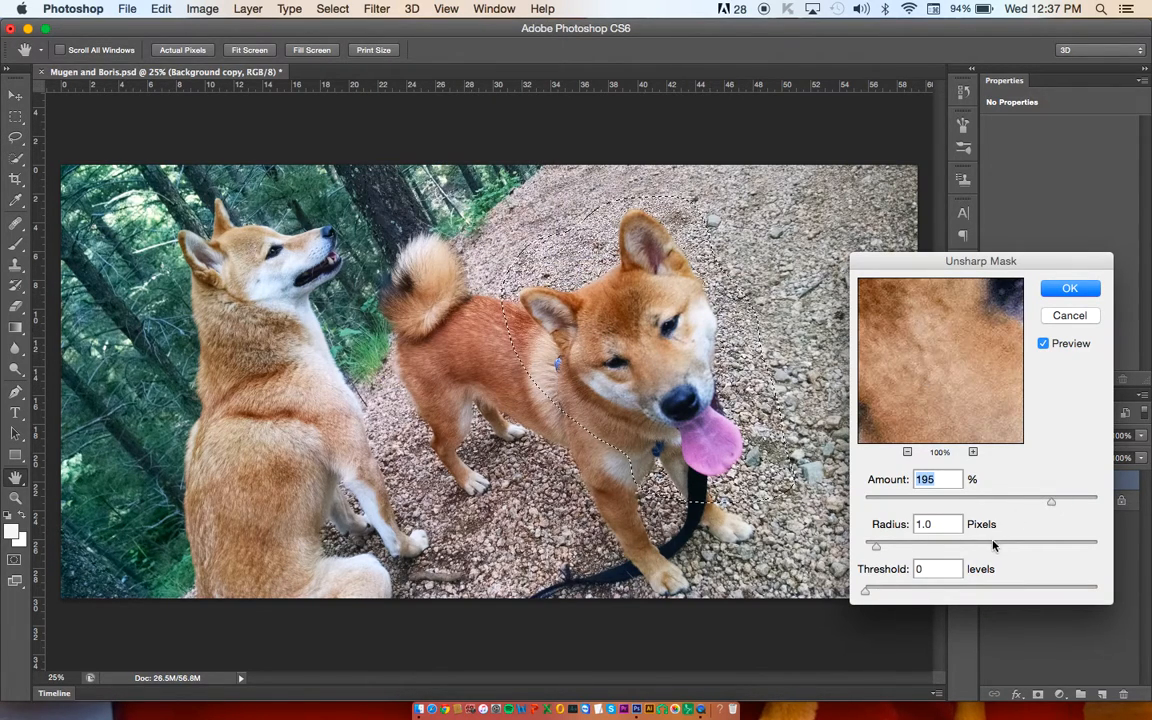
pyautogui.click(993, 545)
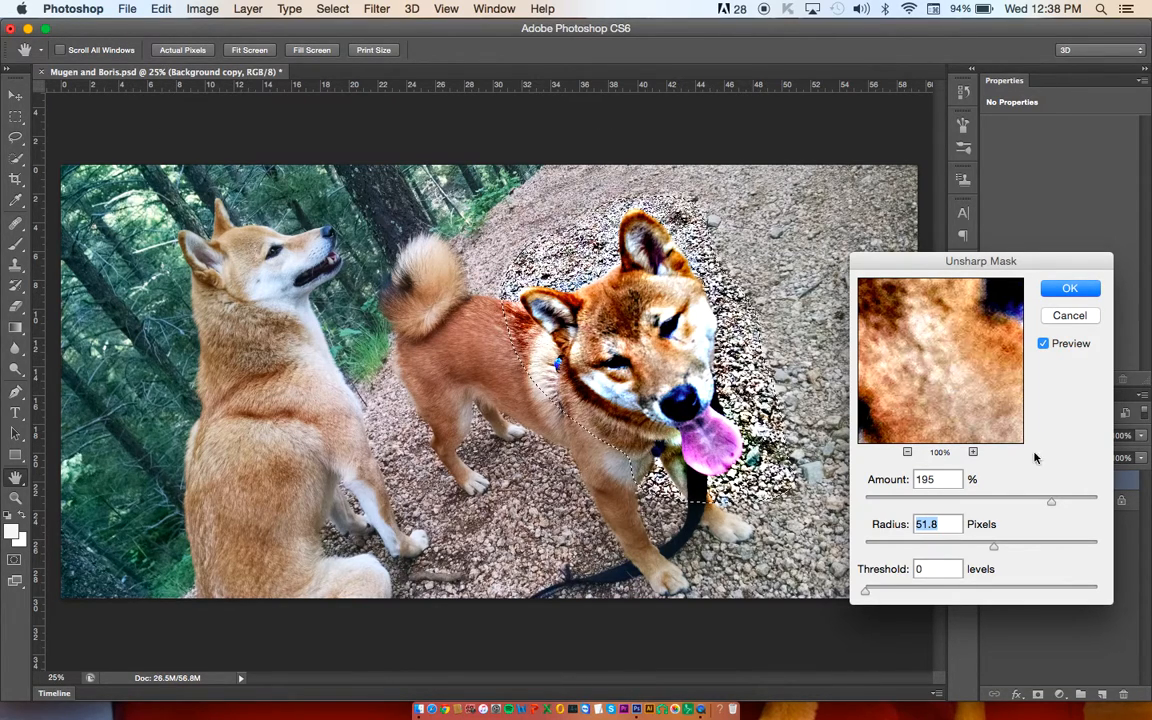
# Step: Try a milder Unsharp Mask with Amount 77% and Radius 5.5 pixels, compare the preview, and close the filter
pyautogui.click(947, 500)
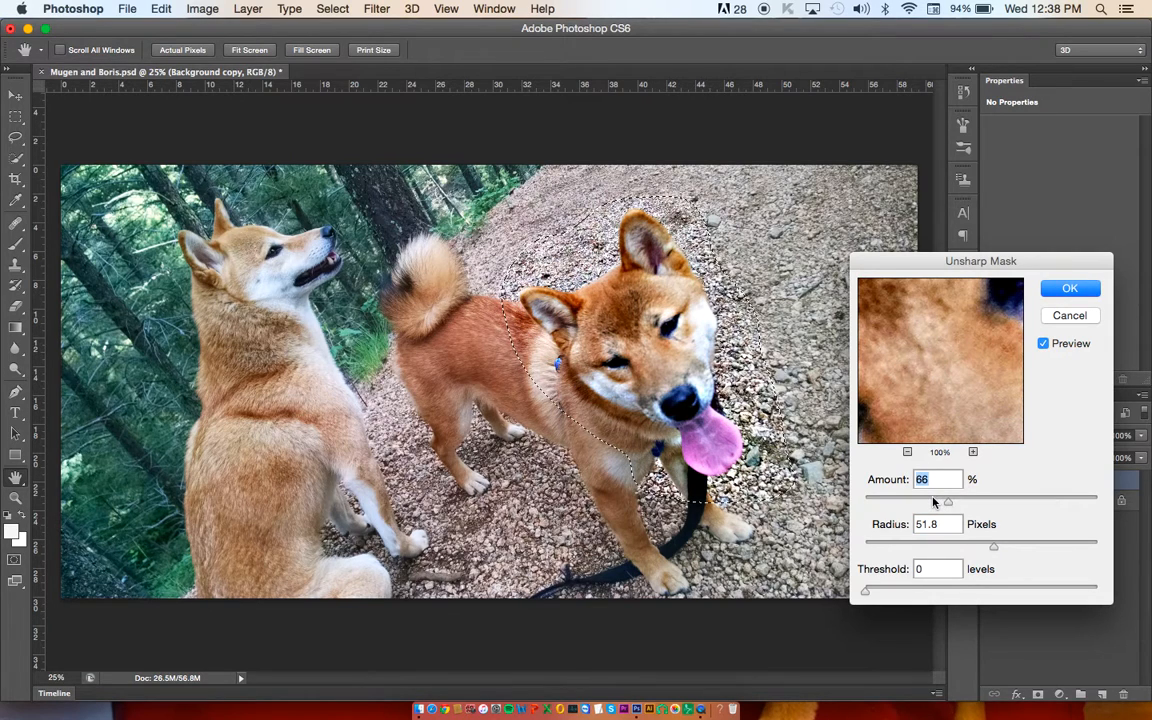
pyautogui.click(918, 546)
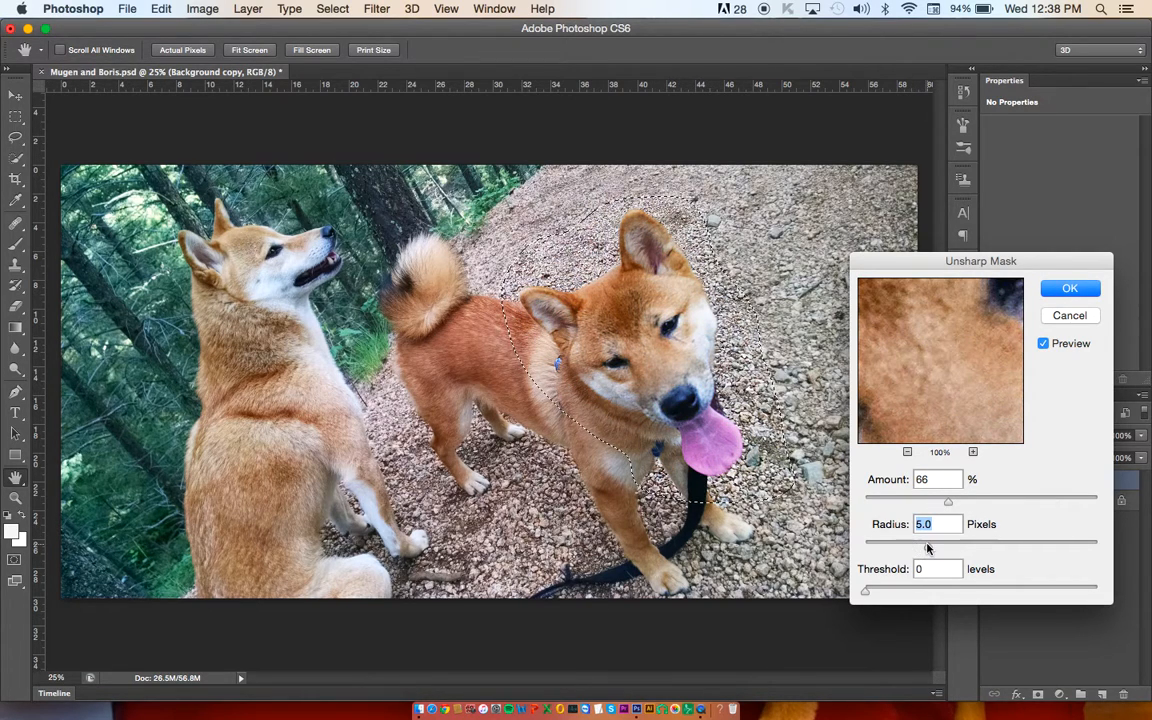
pyautogui.click(962, 500)
pyautogui.click(1043, 344)
pyautogui.click(1043, 345)
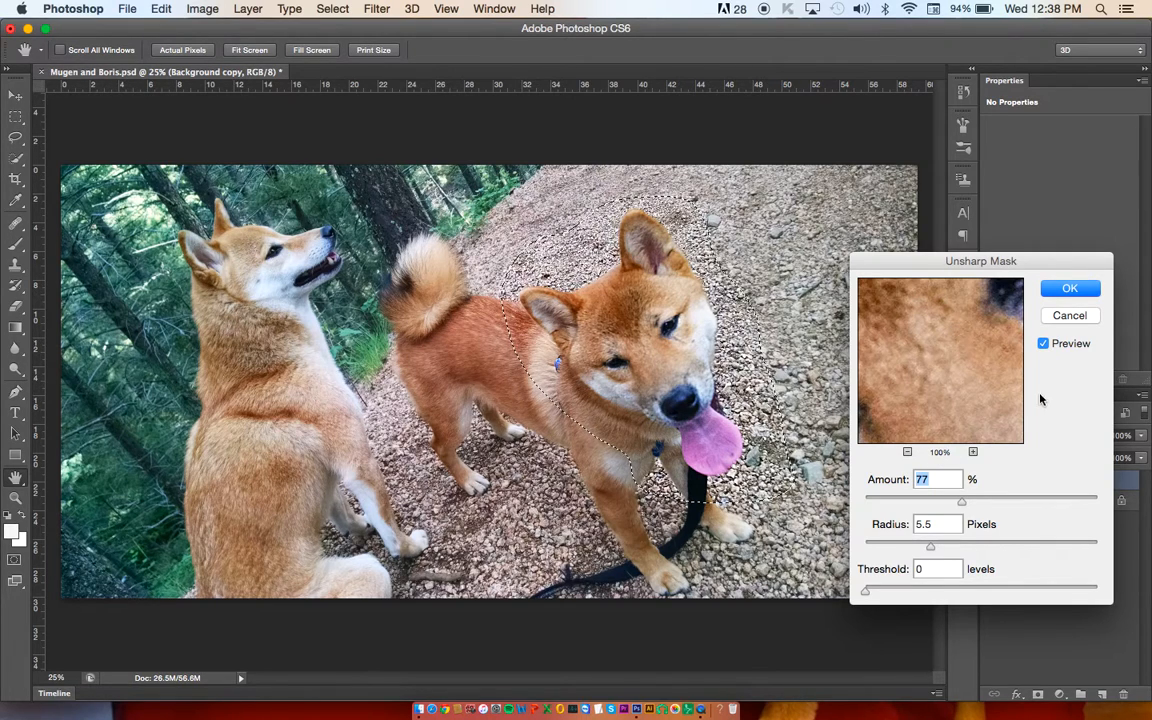
pyautogui.click(1069, 288)
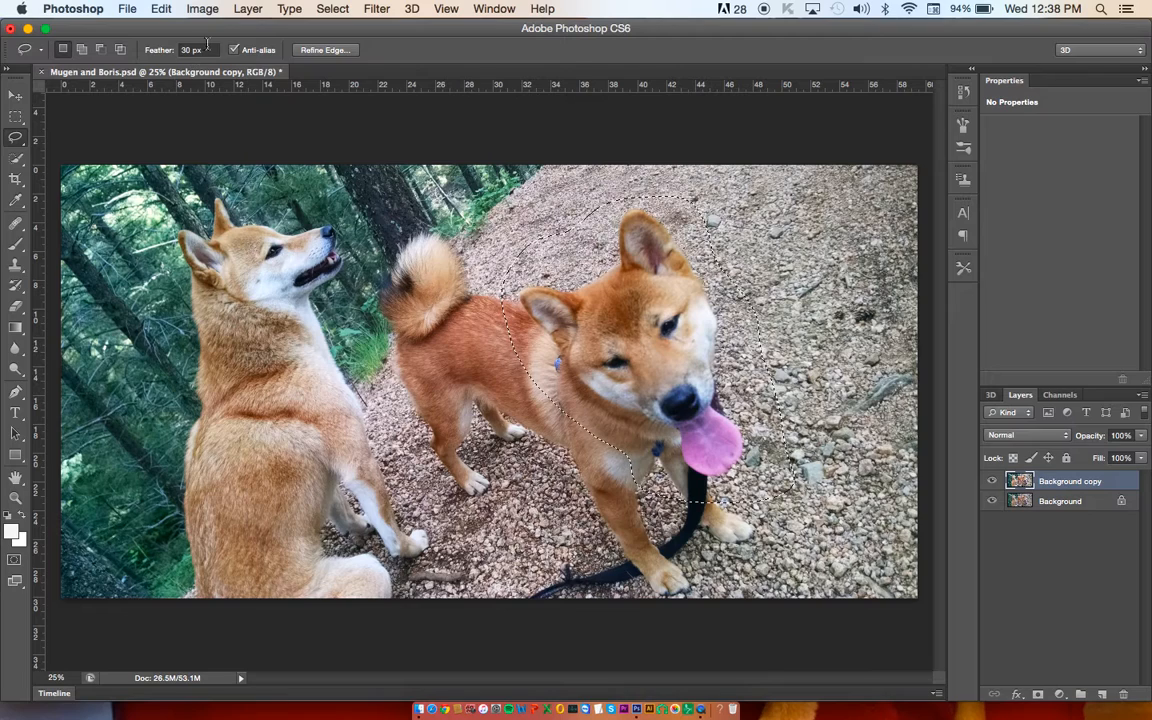
# Step: Set the Lasso feather to 80 px and redraw the selection around the head of the dog facing the camera
pyautogui.click(185, 50)
pyautogui.write('80')
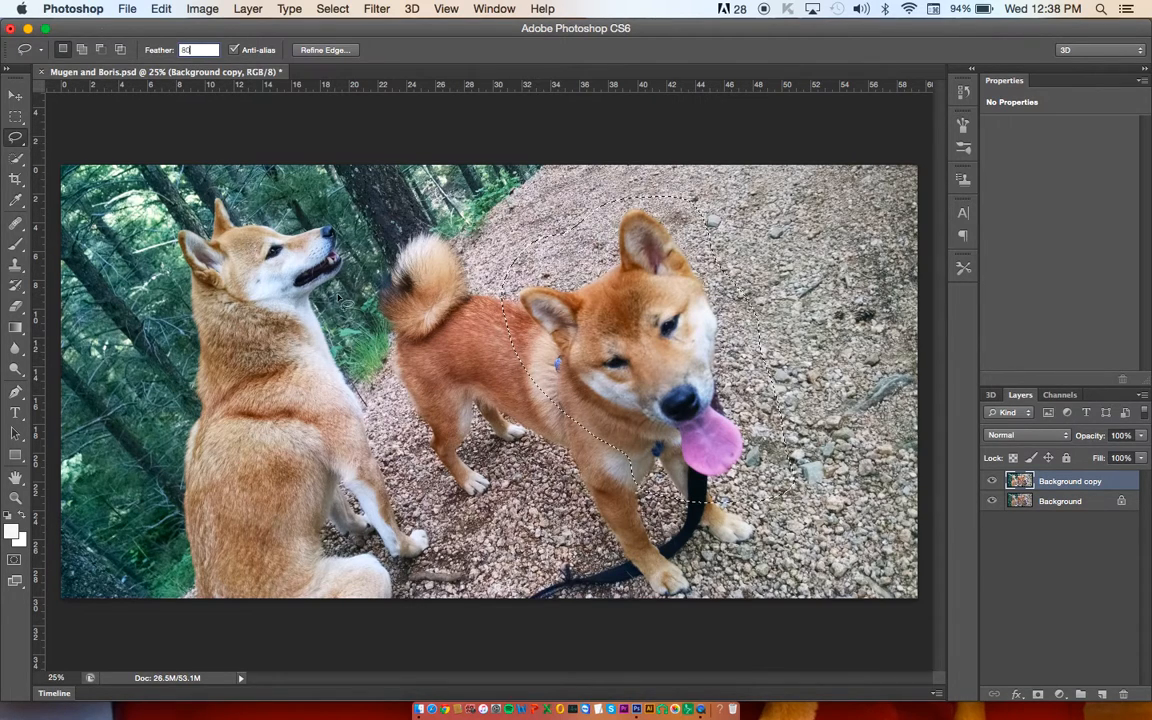
pyautogui.click(575, 422)
pyautogui.moveTo(575, 422)
pyautogui.mouseDown()
pyautogui.moveTo(499, 348)
pyautogui.moveTo(482, 286)
pyautogui.moveTo(509, 255)
pyautogui.mouseUp()
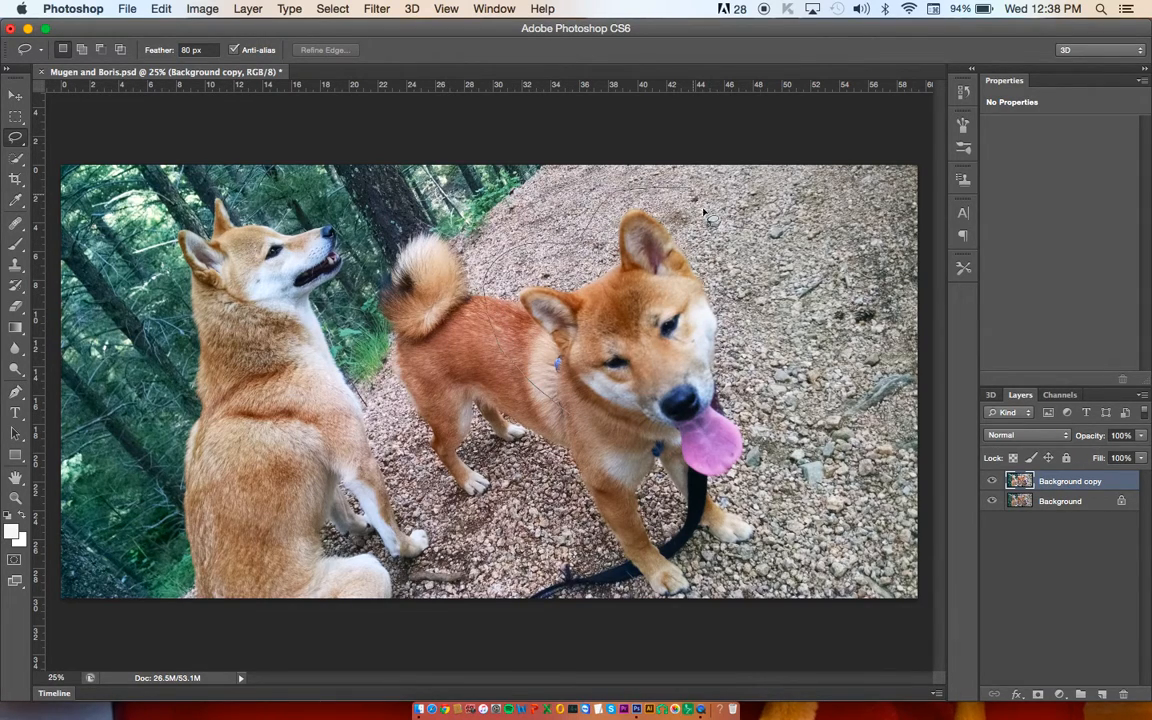
pyautogui.moveTo(797, 424)
pyautogui.mouseDown()
pyautogui.moveTo(743, 541)
pyautogui.moveTo(575, 422)
pyautogui.mouseUp()
# Step: Open Unsharp Mask for the selected head, set the Amount to 64%, and check the effect with the preview
pyautogui.click(377, 8)
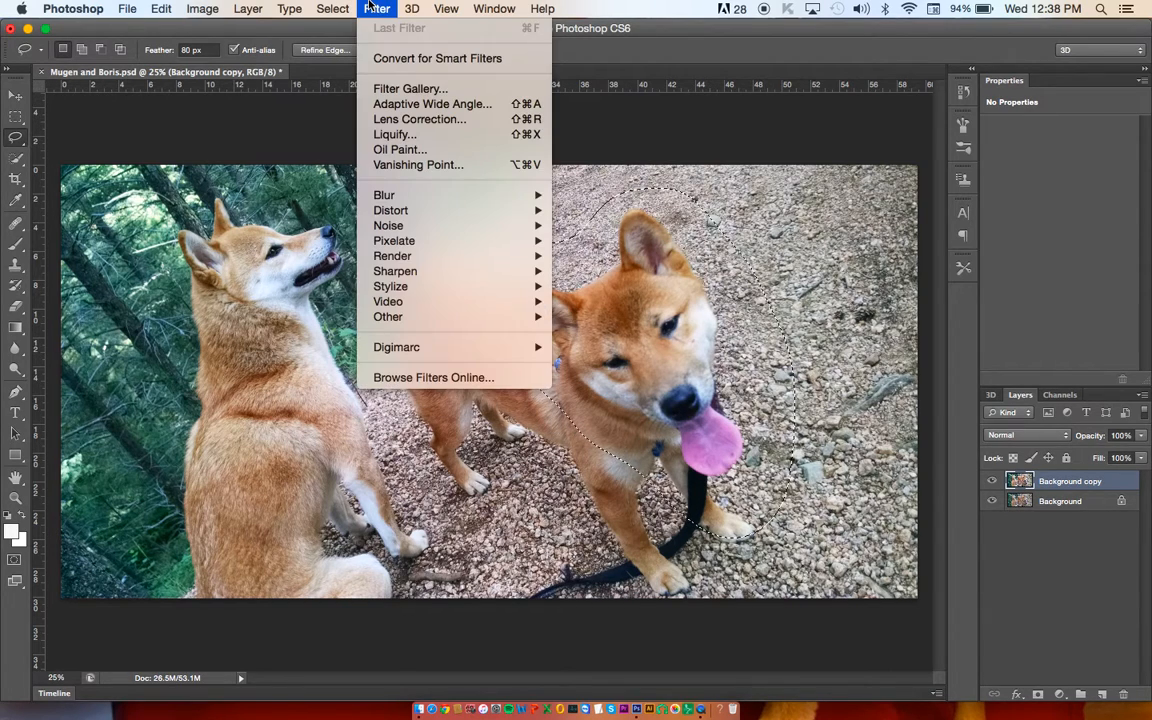
pyautogui.moveTo(440, 272)
pyautogui.click(612, 331)
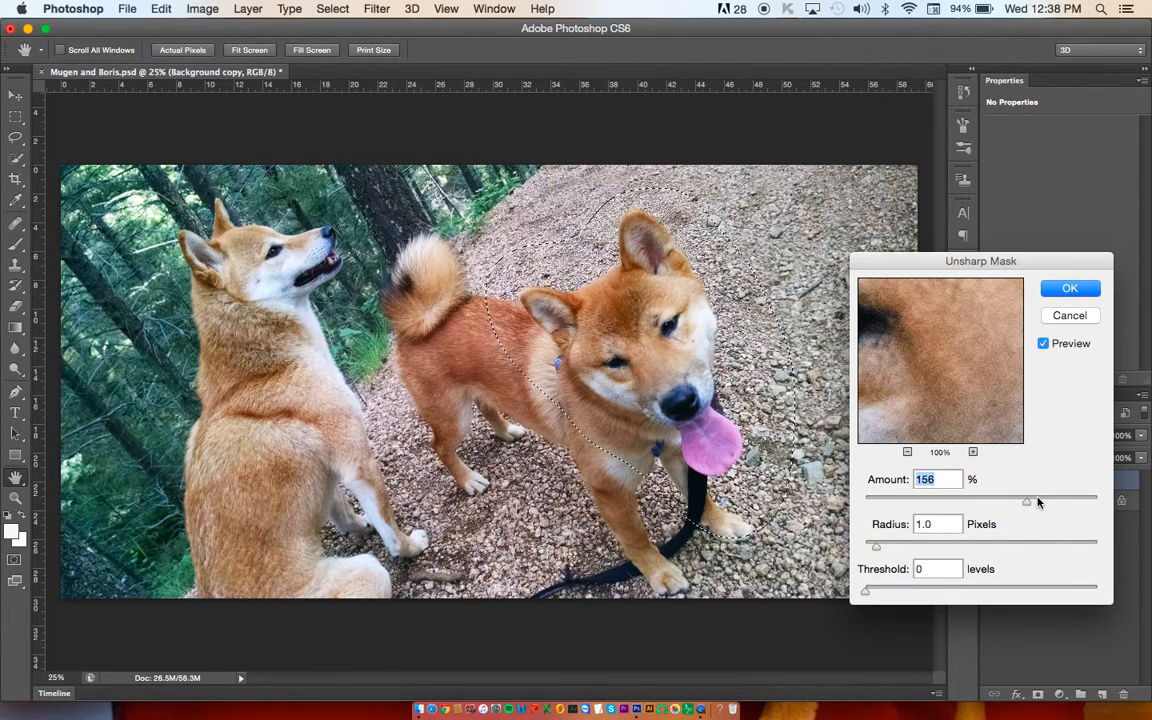
pyautogui.moveTo(956, 500); pyautogui.dragTo(947, 504)
pyautogui.moveTo(947, 504); pyautogui.dragTo(926, 502)
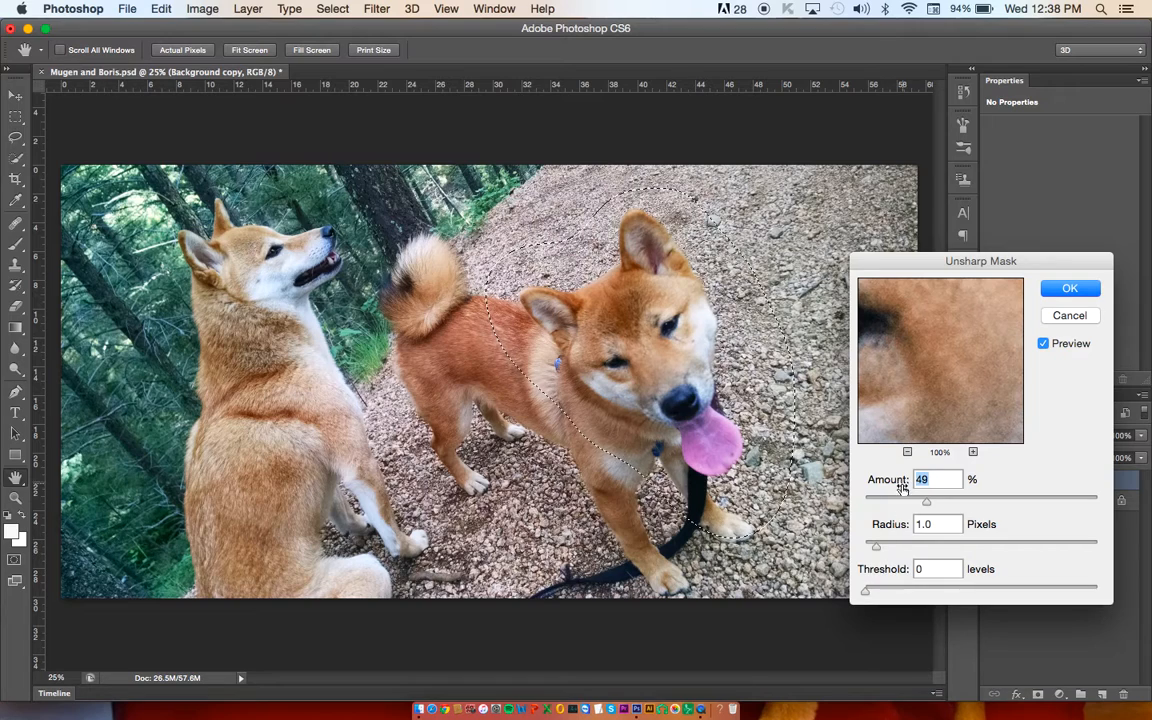
pyautogui.moveTo(938, 502); pyautogui.dragTo(945, 502)
pyautogui.click(1058, 345)
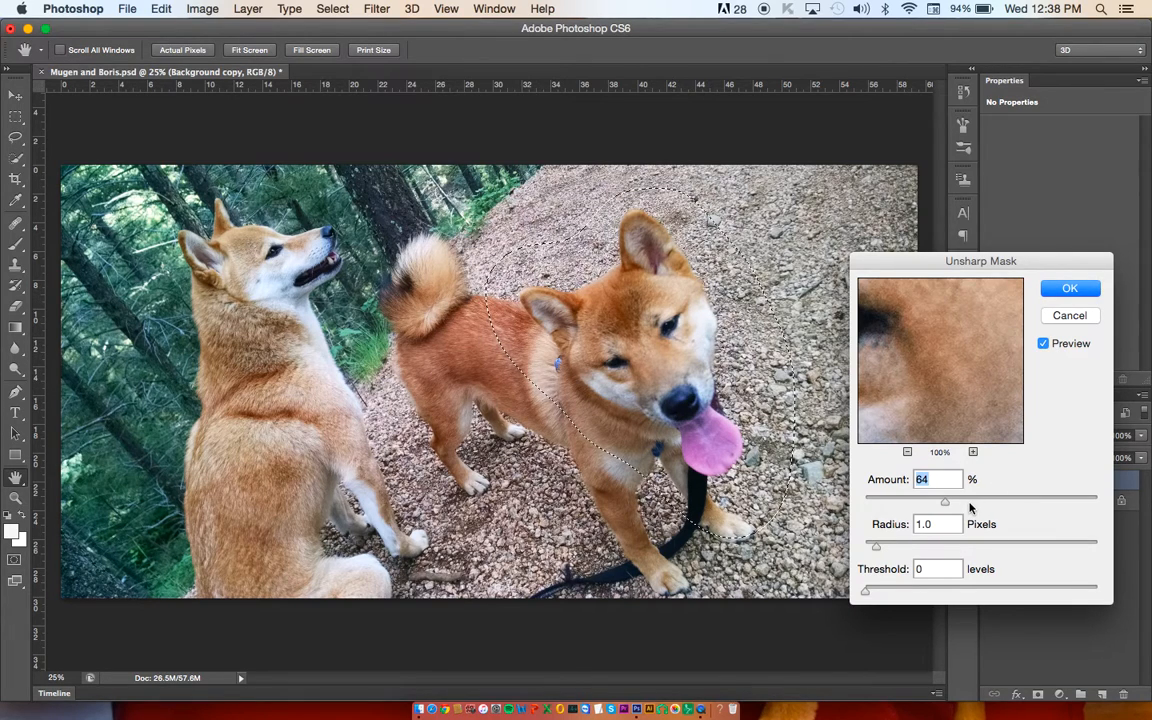
# Step: Set the sharpening Amount to 81%, raise the Radius slightly above 2.1 pixels, compare the preview, and apply the filter
pyautogui.click(890, 546)
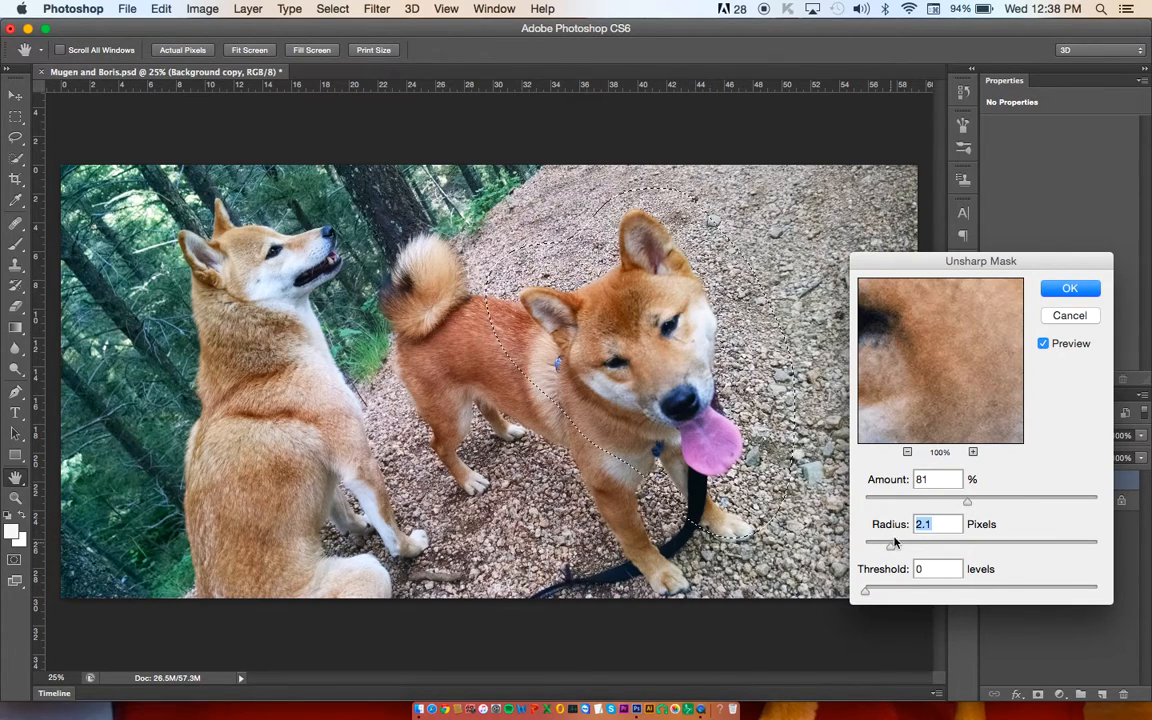
pyautogui.click(1043, 346)
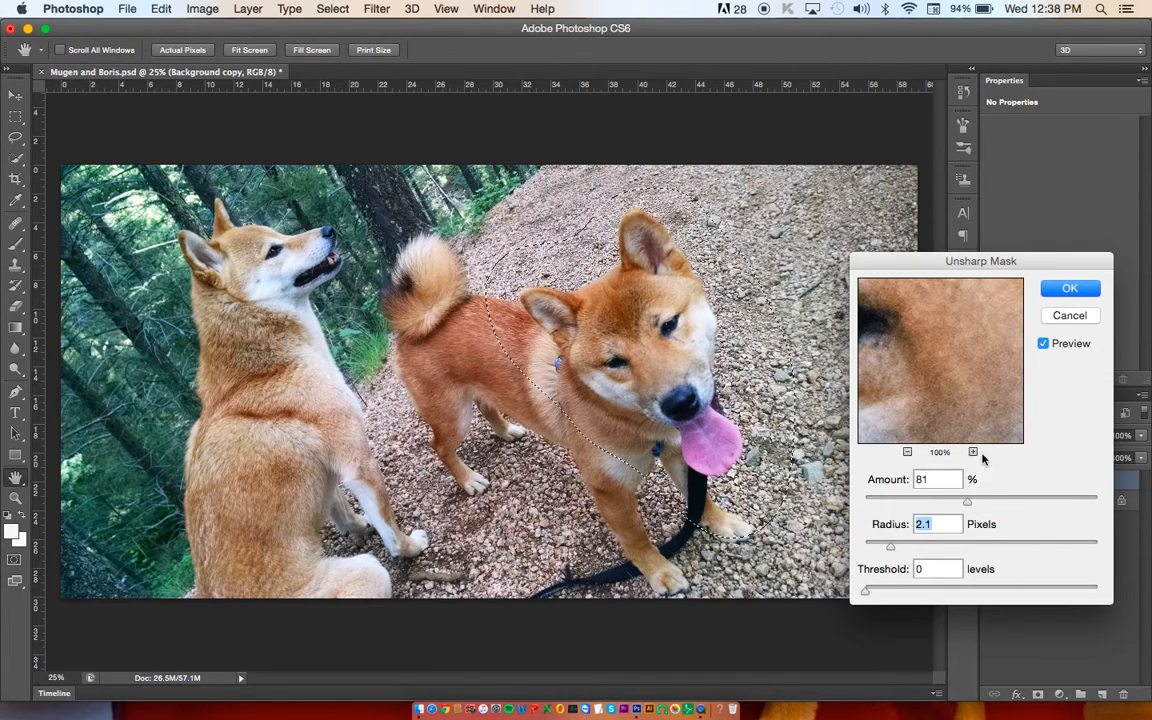
pyautogui.click(903, 545)
pyautogui.click(1045, 345)
pyautogui.click(1045, 345)
pyautogui.click(1068, 289)
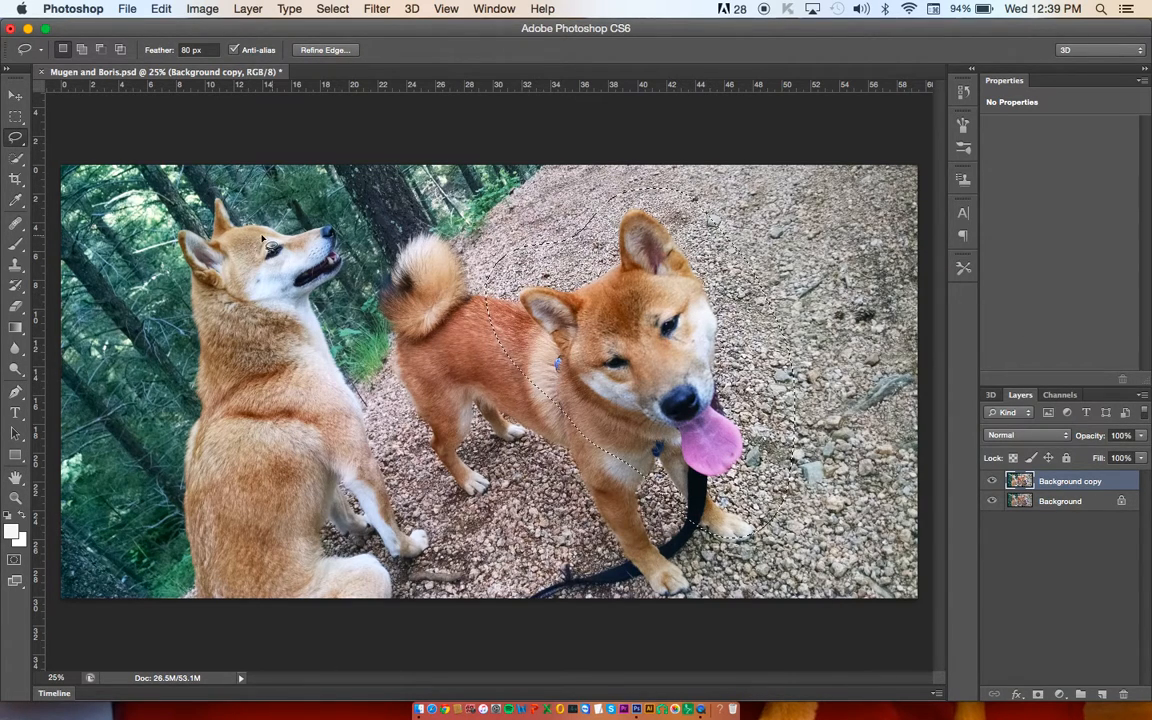
# Step: Deselect the head and repeatedly hide and show the Background copy layer to compare the edit with the original
pyautogui.click(322, 8)
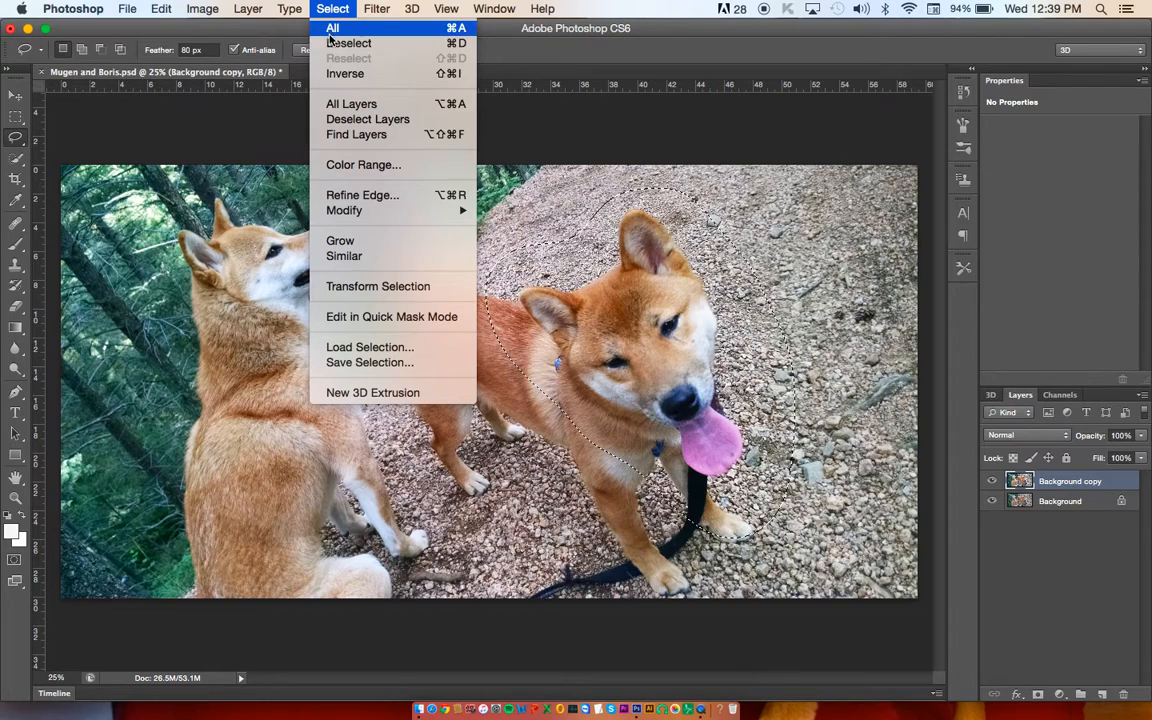
pyautogui.click(460, 45)
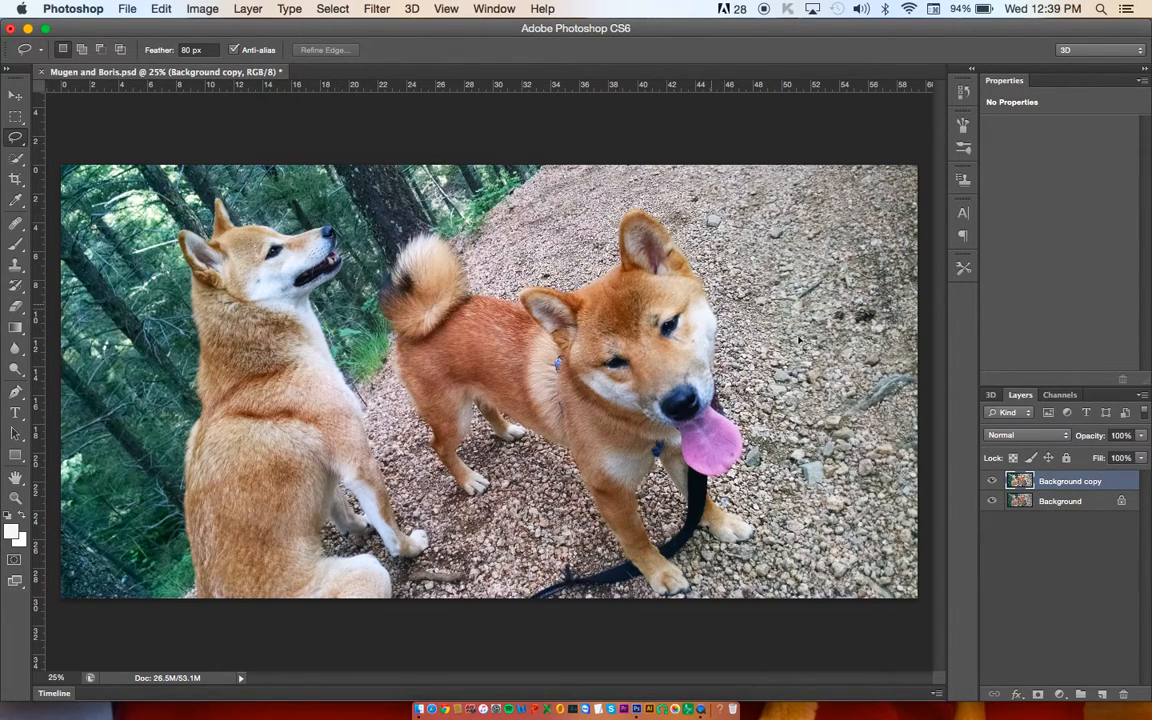
pyautogui.click(993, 482)
pyautogui.click(993, 482)
pyautogui.click(993, 482)
pyautogui.click(993, 482)
pyautogui.click(993, 482)
pyautogui.click(993, 482)
# Step: Open Hue/Saturation for the Background copy layer and set the Master Hue to -8
pyautogui.click(195, 8)
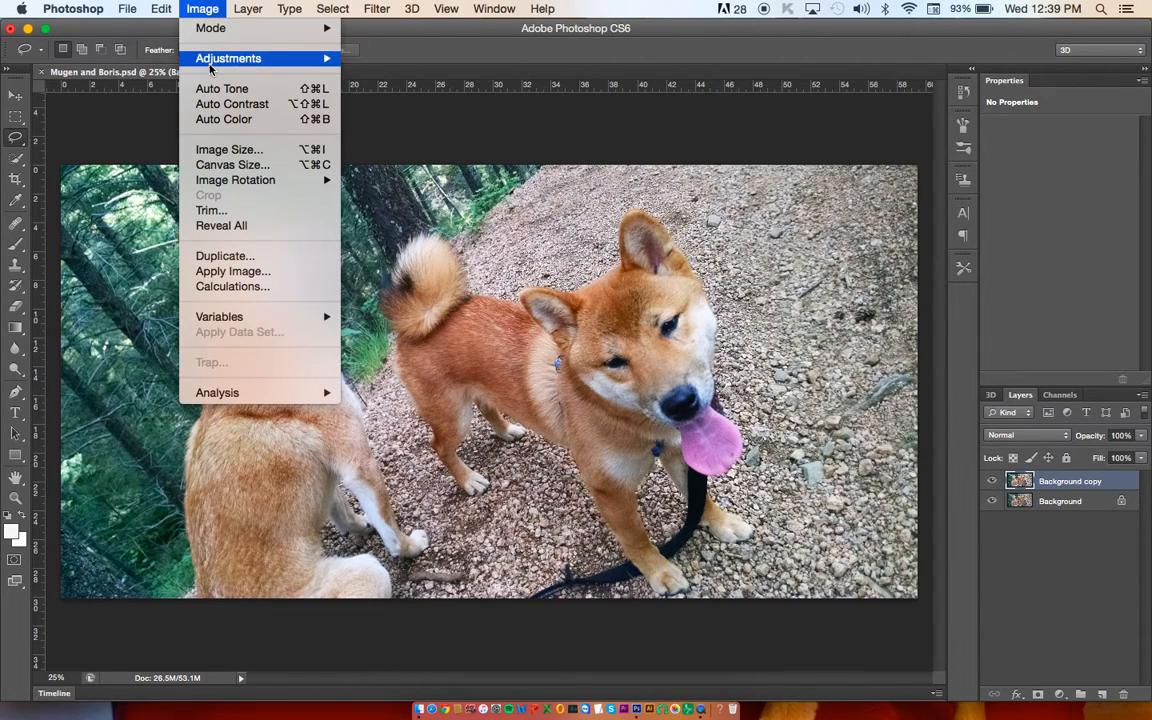
pyautogui.moveTo(210, 68)
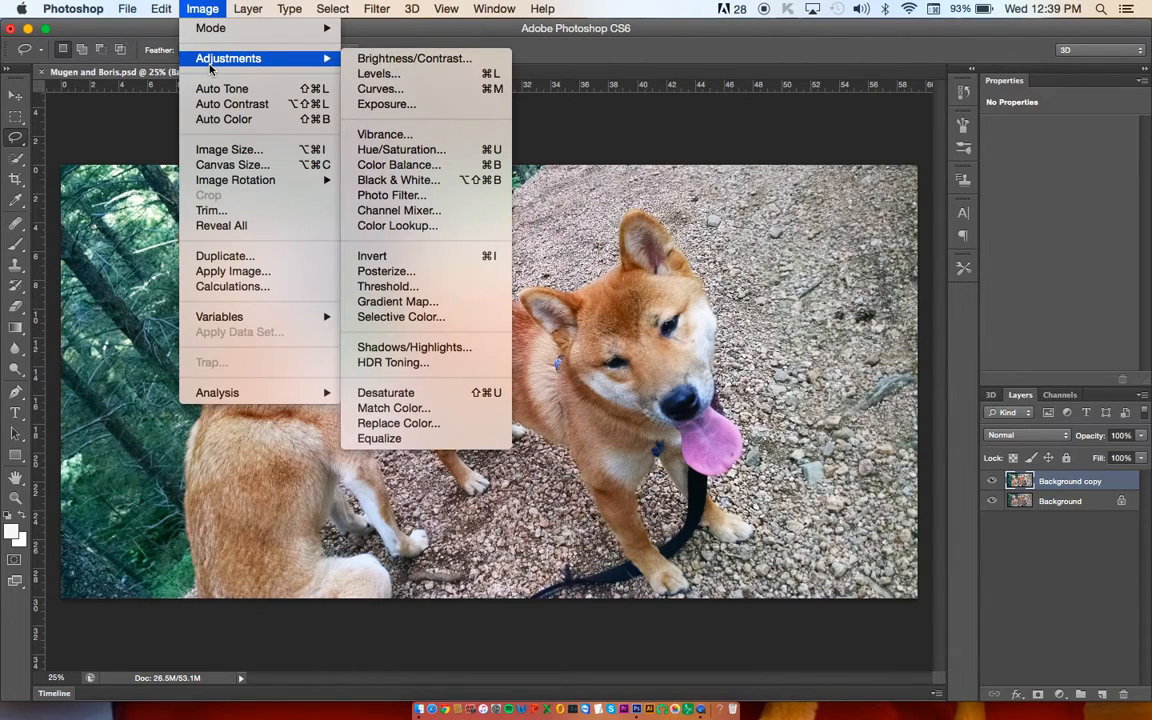
pyautogui.click(430, 150)
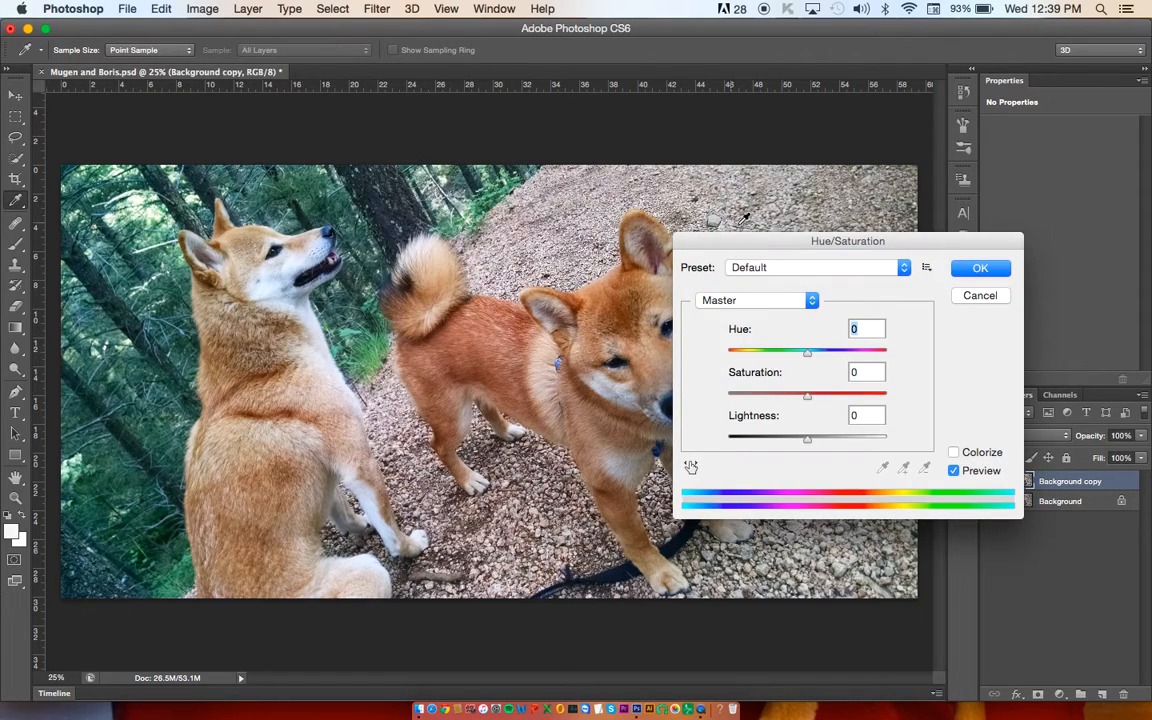
pyautogui.moveTo(853, 243); pyautogui.dragTo(965, 251)
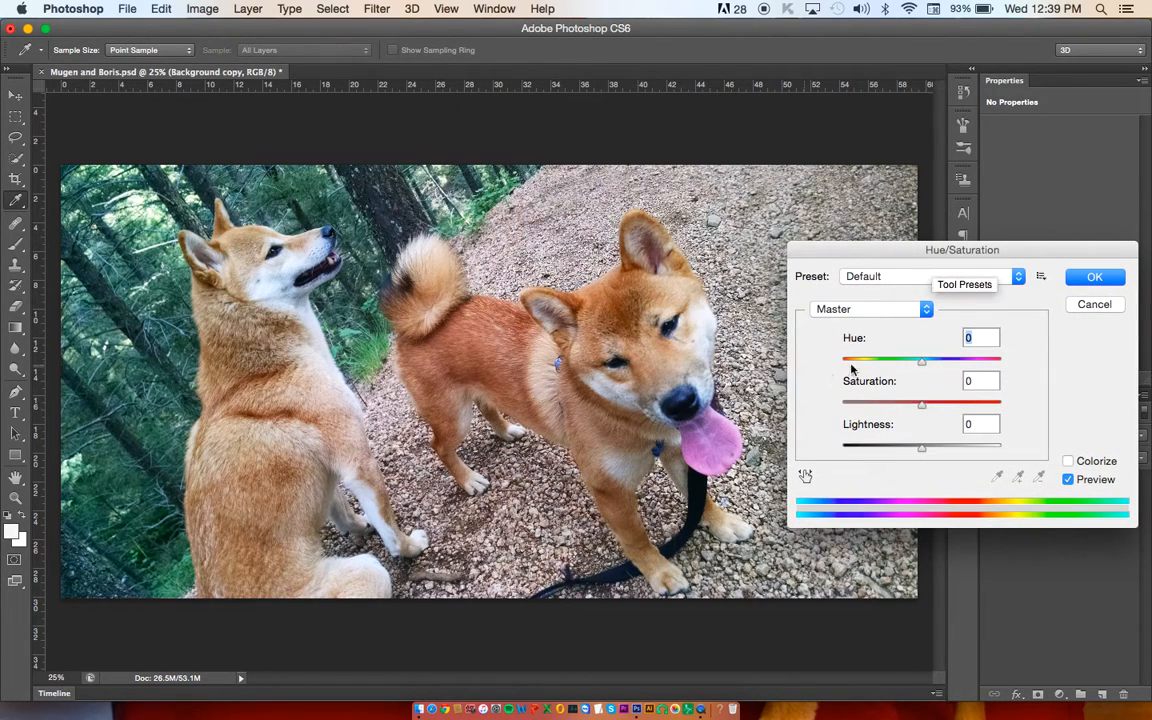
pyautogui.moveTo(924, 365); pyautogui.dragTo(914, 366)
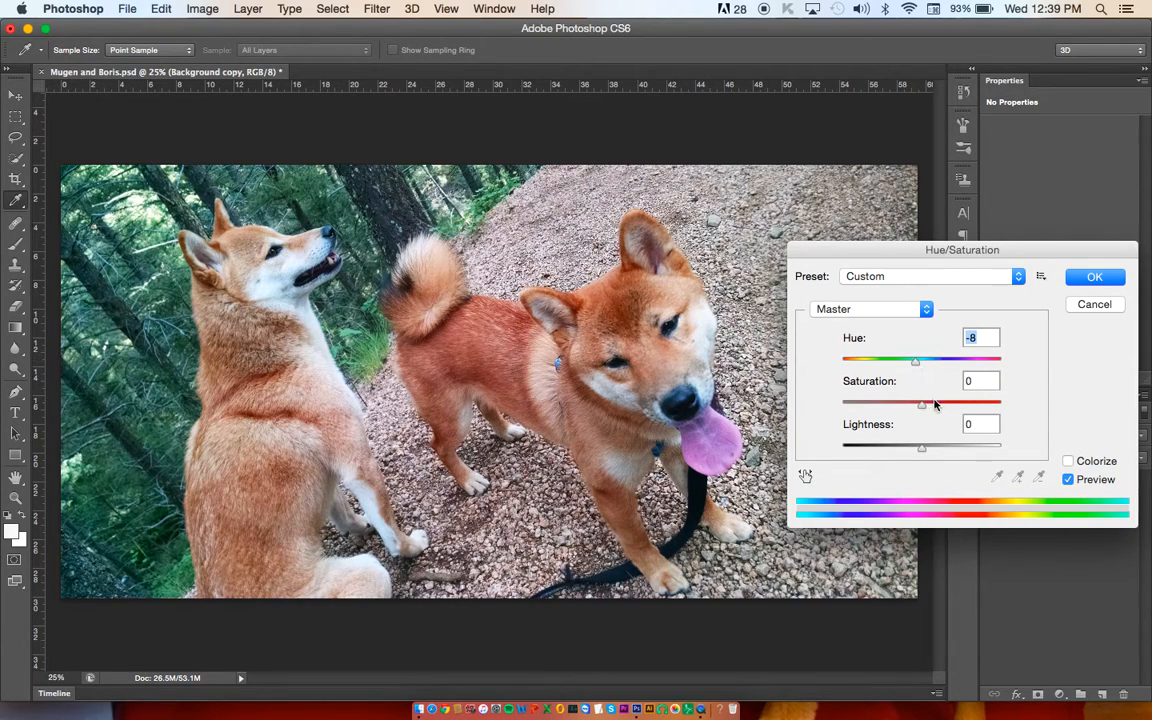
# Step: Try different Master Saturation and Lightness values, settling on Saturation +2 and Lightness 0
pyautogui.moveTo(936, 405); pyautogui.dragTo(941, 405)
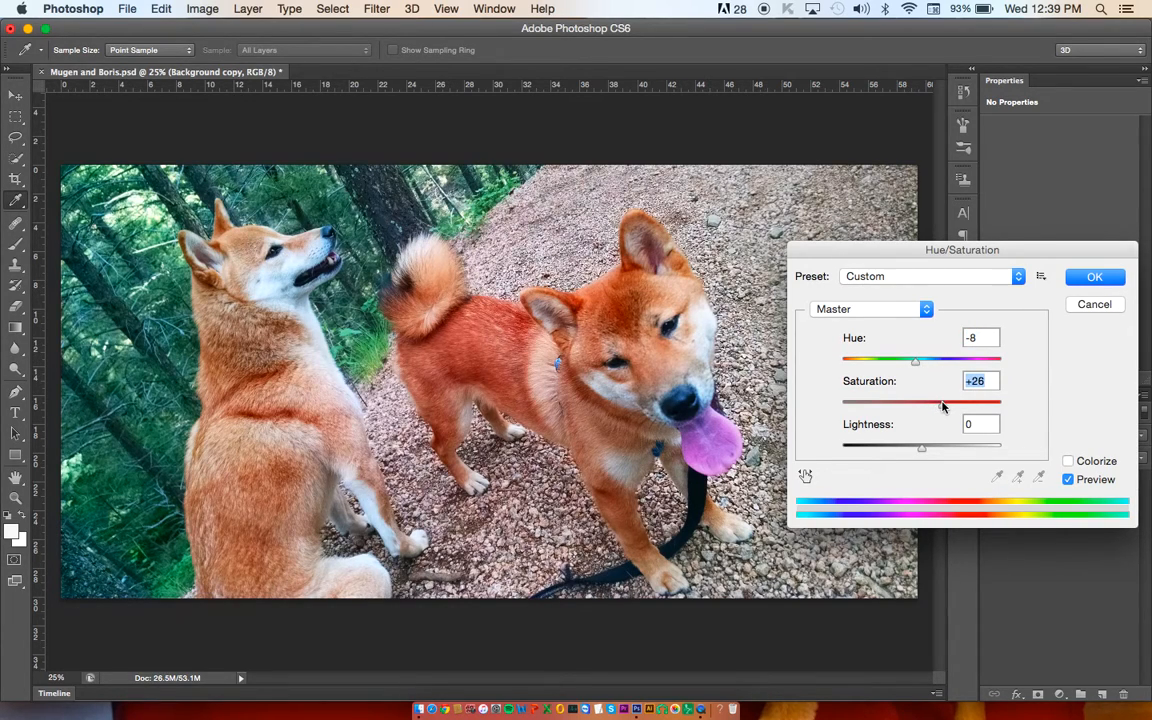
pyautogui.moveTo(948, 404); pyautogui.dragTo(922, 405)
pyautogui.moveTo(924, 449)
pyautogui.mouseDown()
pyautogui.moveTo(952, 448)
pyautogui.moveTo(896, 451)
pyautogui.moveTo(922, 448)
pyautogui.mouseUp()
pyautogui.click(931, 403)
pyautogui.moveTo(928, 406); pyautogui.dragTo(923, 407)
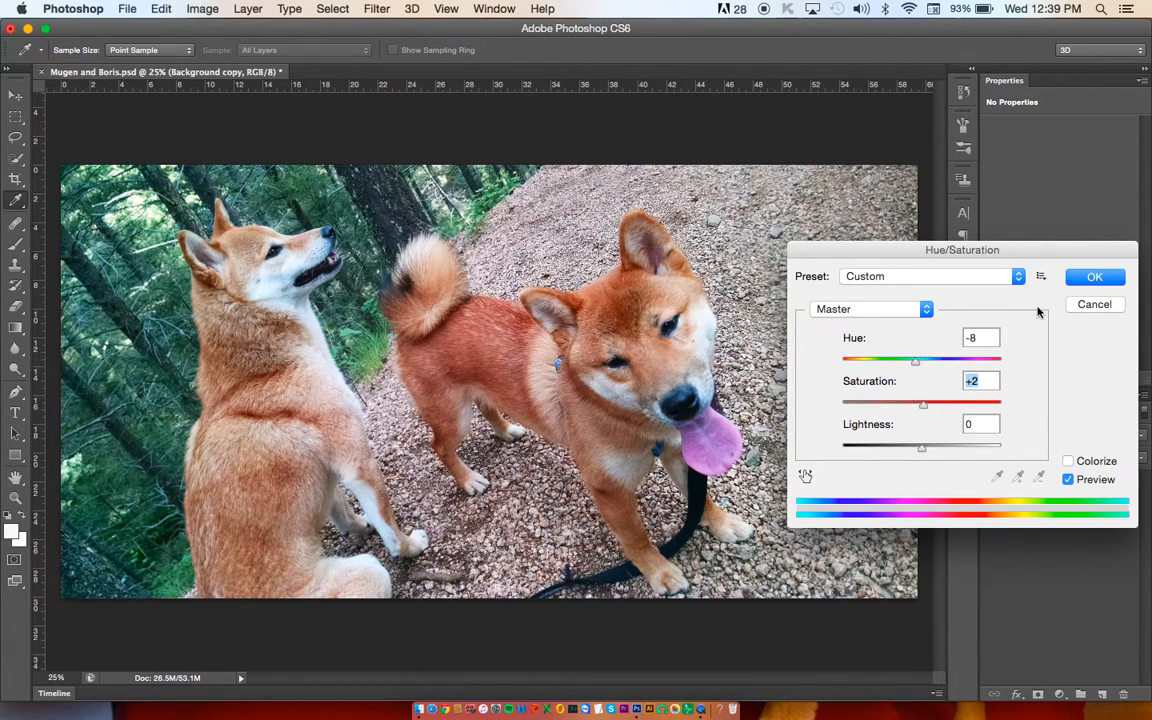
pyautogui.click(1080, 306)
# Step: Reduce the Saturation of the Greens range to -66
pyautogui.click(905, 309)
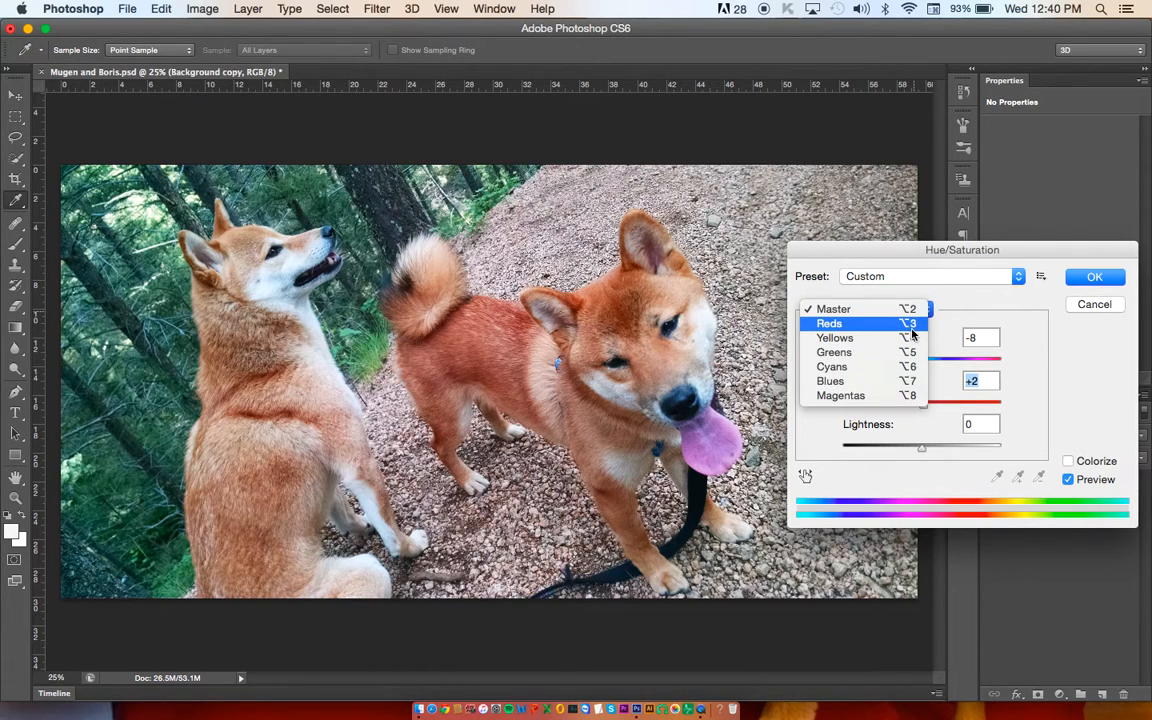
pyautogui.click(905, 352)
pyautogui.moveTo(913, 405); pyautogui.dragTo(864, 408)
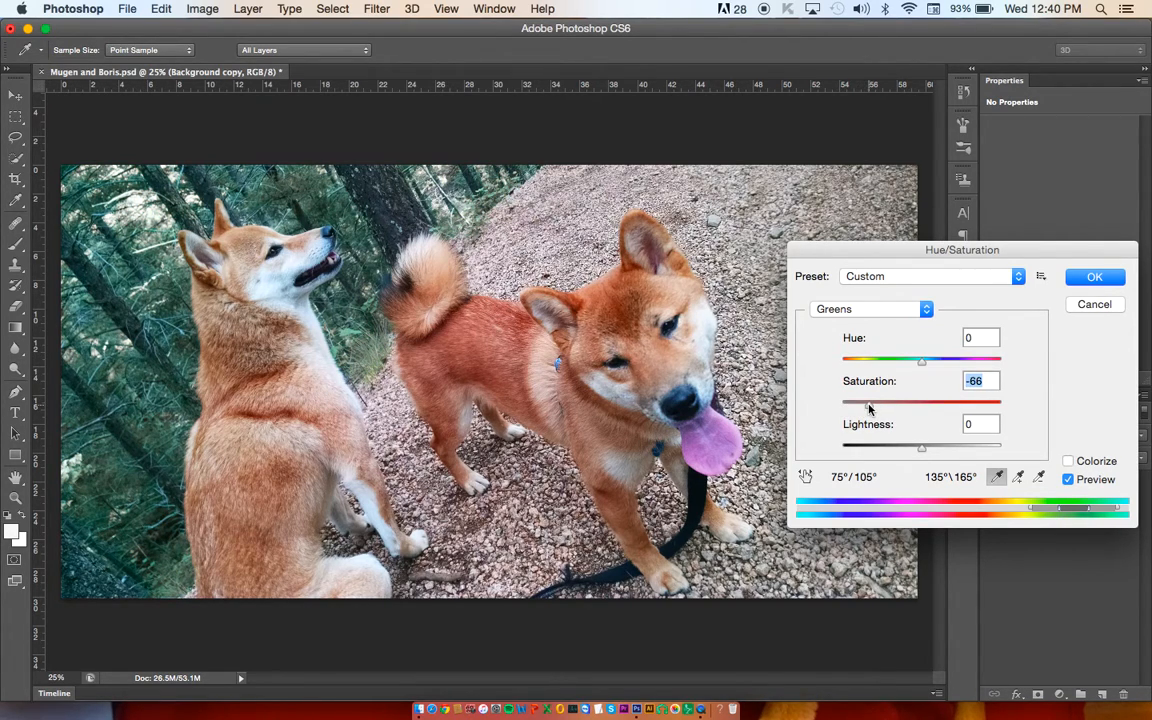
# Step: Set the Hue of the Greens range to +24 and the Saturation of the Cyans range to -50
pyautogui.moveTo(921, 361)
pyautogui.mouseDown()
pyautogui.moveTo(960, 364)
pyautogui.moveTo(916, 368)
pyautogui.moveTo(940, 362)
pyautogui.mouseUp()
pyautogui.click(903, 310)
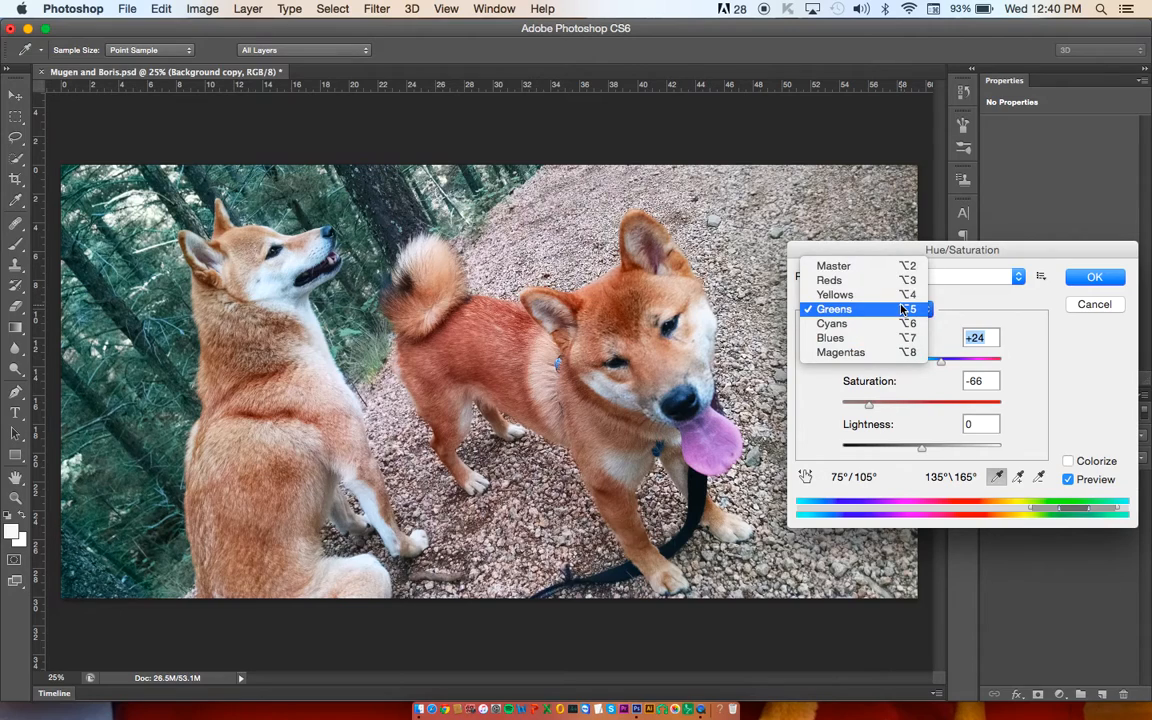
pyautogui.click(903, 325)
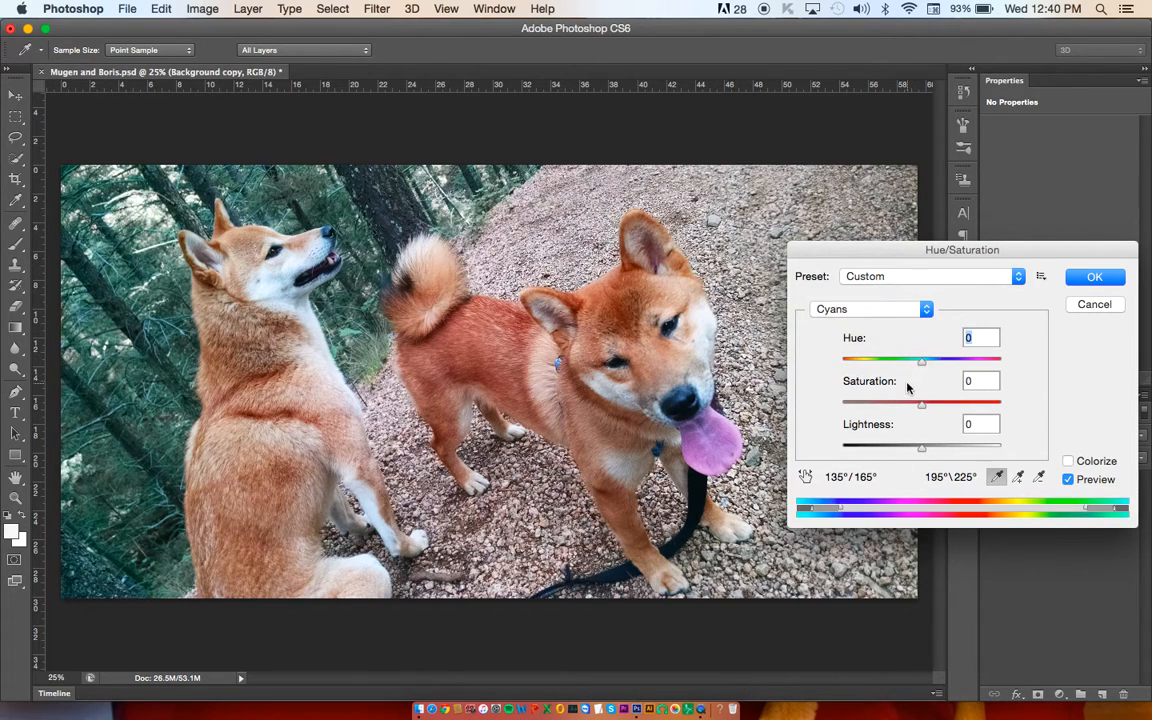
pyautogui.click(897, 406)
pyautogui.moveTo(893, 407); pyautogui.dragTo(881, 407)
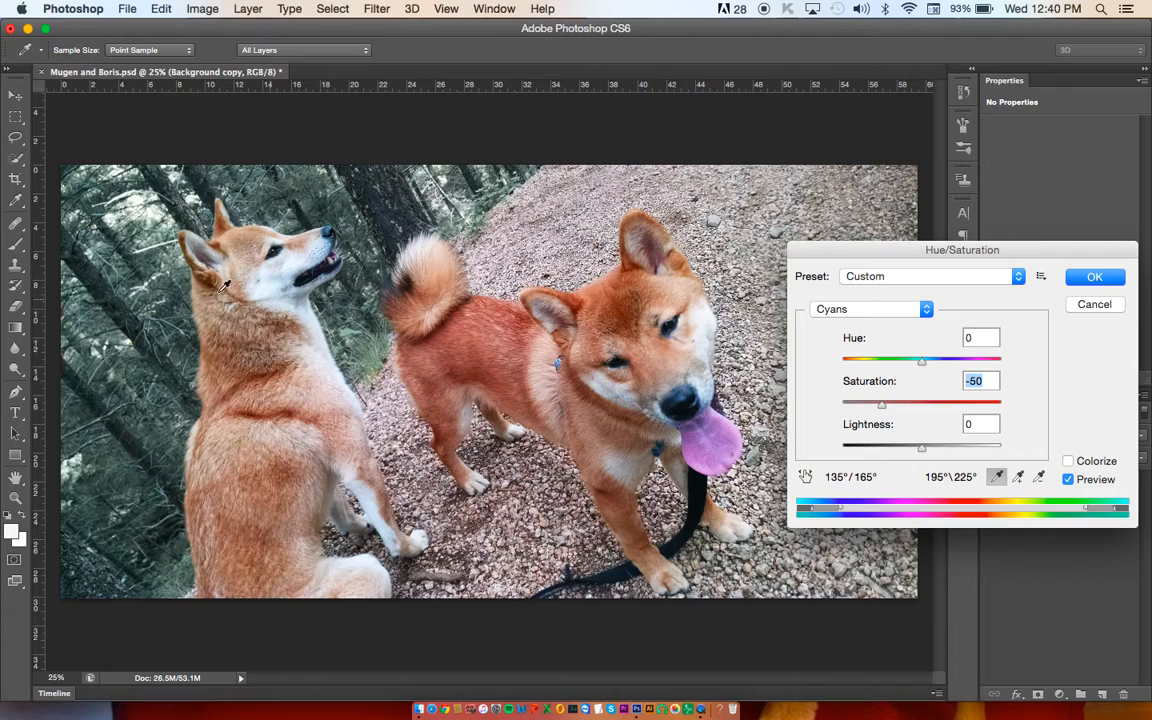
# Step: Adjust the Blues range to Saturation -20 and Hue +37
pyautogui.click(846, 309)
pyautogui.click(853, 323)
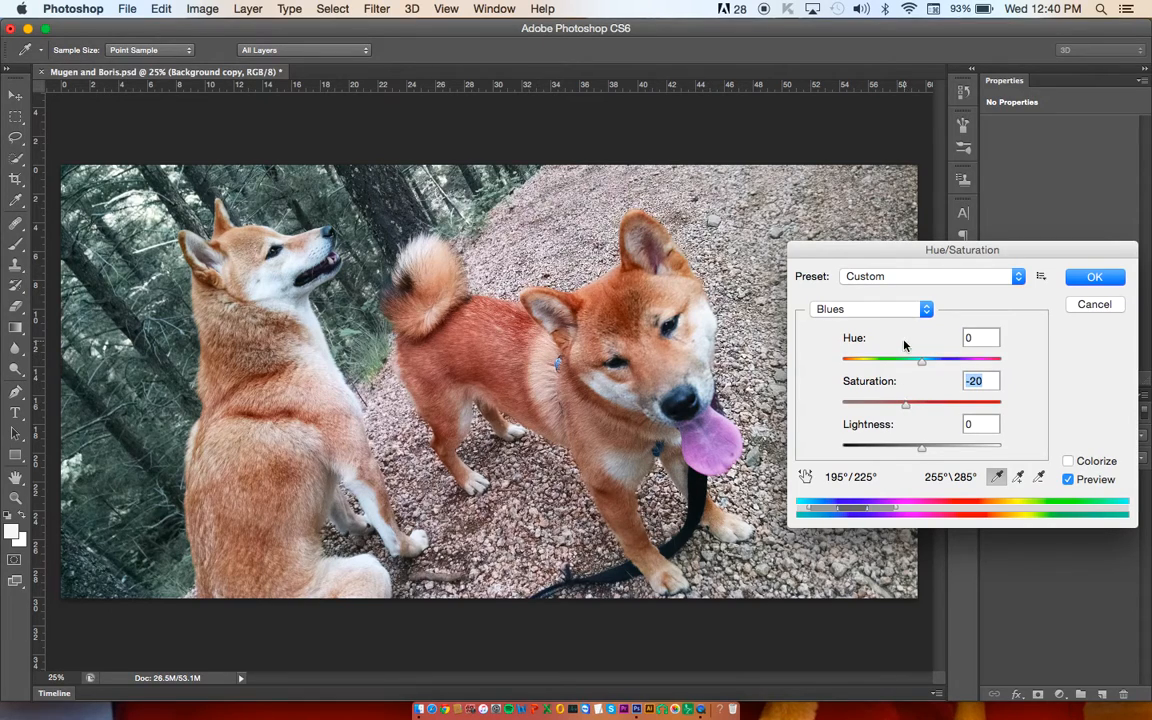
pyautogui.click(906, 363)
pyautogui.moveTo(906, 363); pyautogui.dragTo(953, 360)
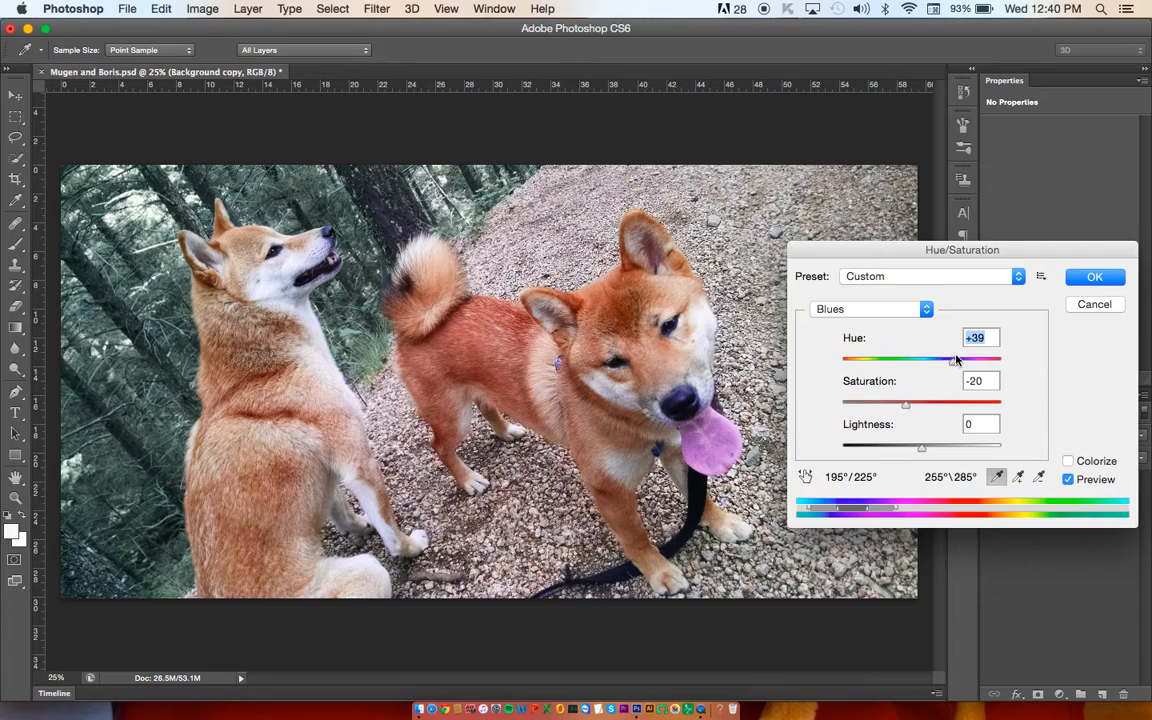
pyautogui.click(951, 362)
# Step: Turn the Hue/Saturation preview off and on repeatedly to compare the photo with and without the color adjustment
pyautogui.click(1069, 480)
pyautogui.click(1069, 480)
pyautogui.click(1069, 480)
pyautogui.click(1069, 480)
# Step: Adjust the Reds range to Hue +7 and Saturation +13
pyautogui.click(908, 312)
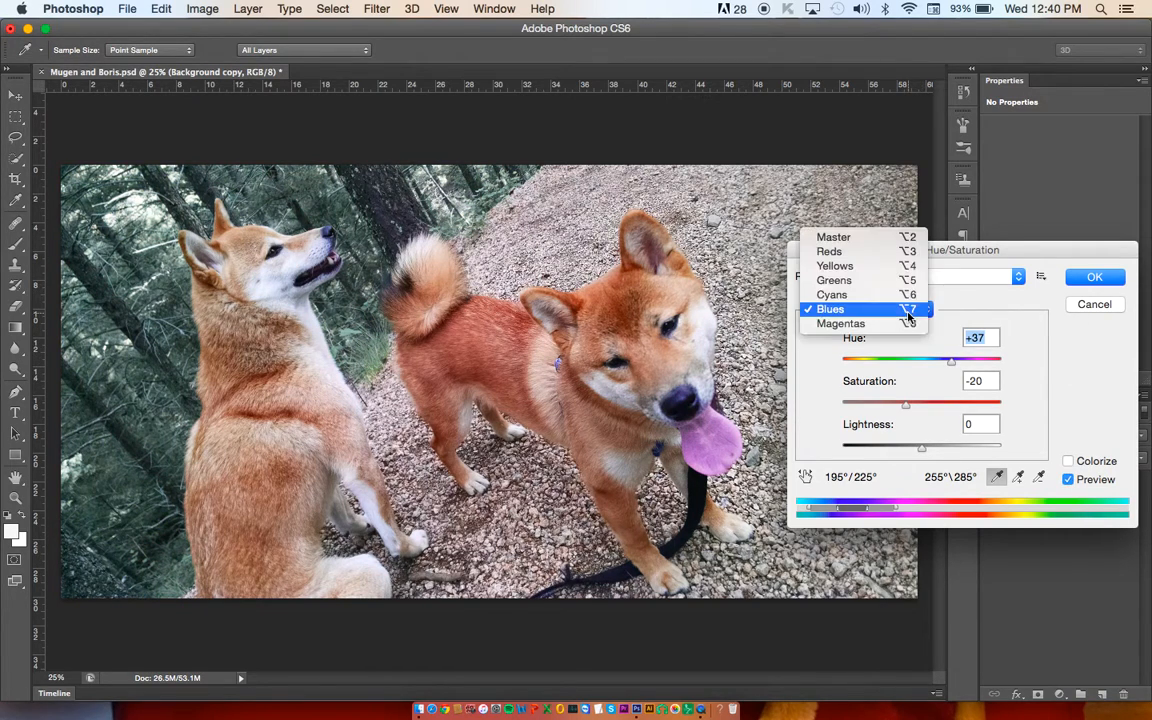
pyautogui.click(905, 251)
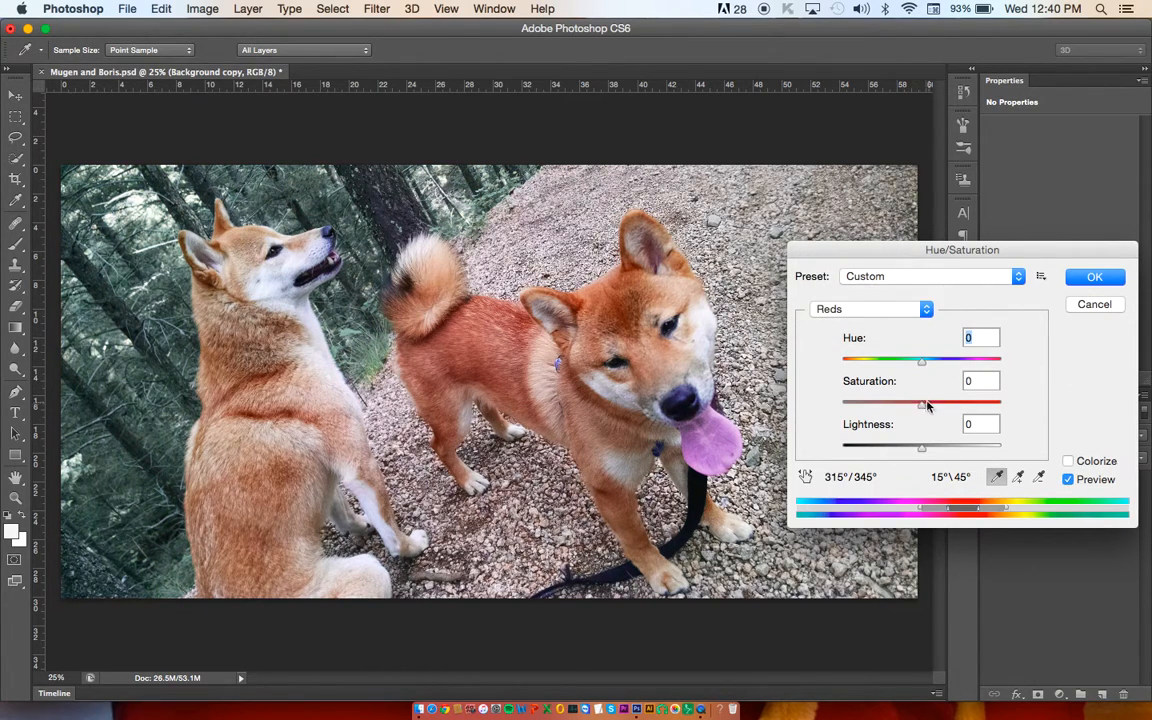
pyautogui.moveTo(921, 361)
pyautogui.mouseDown()
pyautogui.moveTo(906, 363)
pyautogui.moveTo(926, 365)
pyautogui.mouseUp()
pyautogui.moveTo(922, 410)
pyautogui.mouseDown()
pyautogui.moveTo(957, 406)
pyautogui.moveTo(932, 406)
pyautogui.mouseUp()
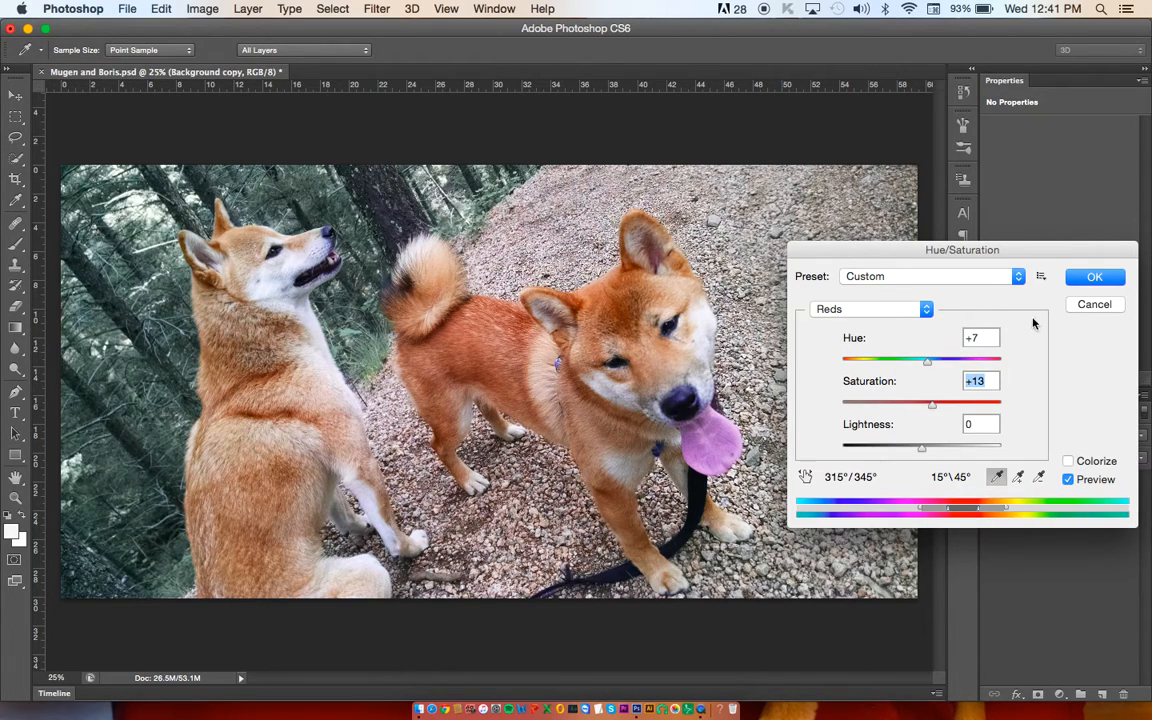
# Step: Apply the Hue/Saturation adjustment, and hide and show the Background copy layer to compare it with the original
pyautogui.click(1095, 277)
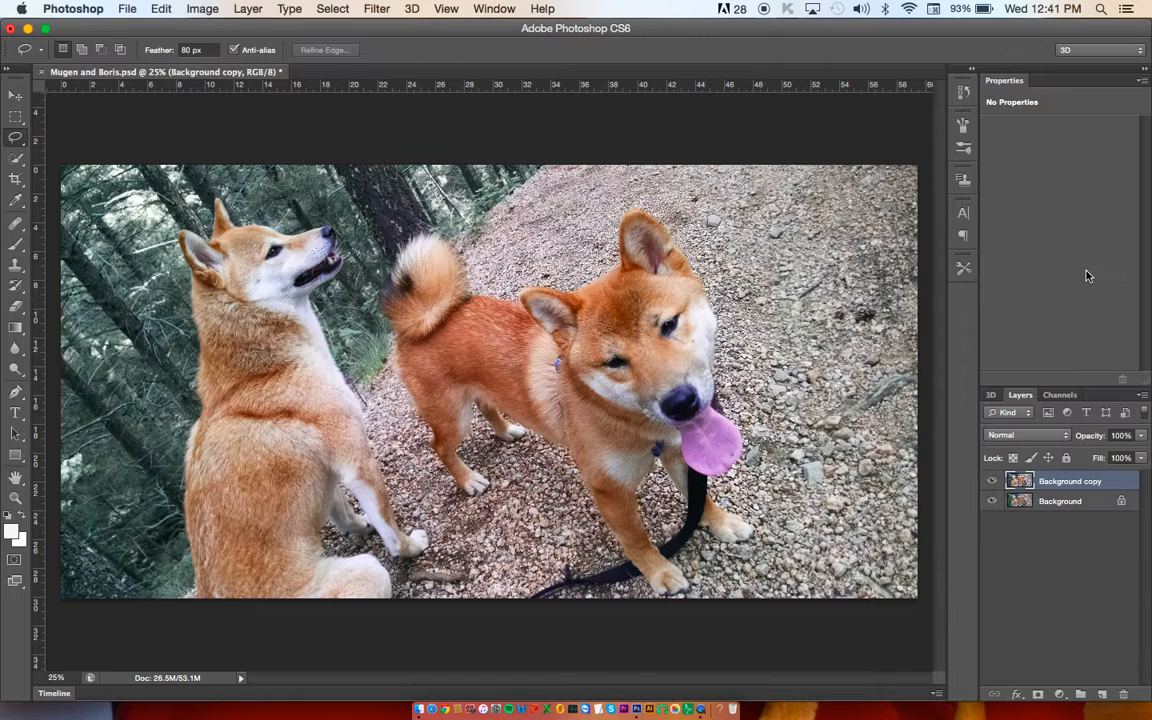
pyautogui.click(991, 481)
pyautogui.click(991, 481)
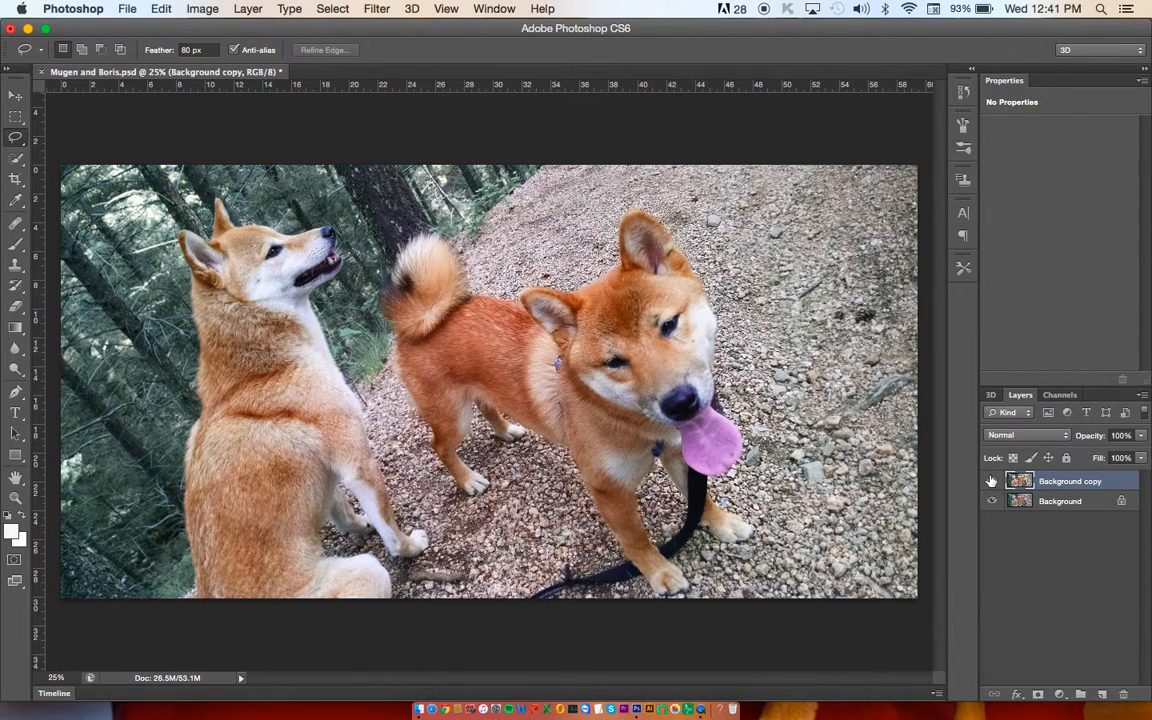